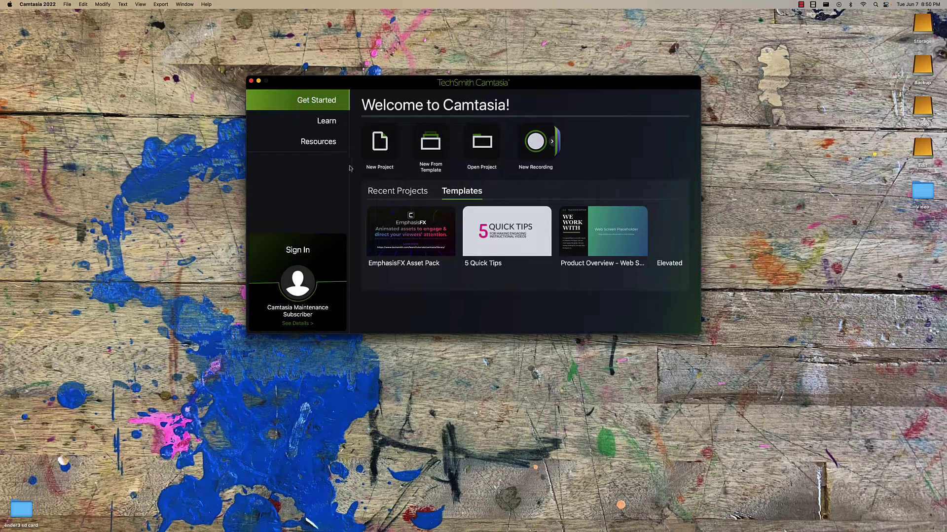
Step: Expand the new recording options and browse the available project templates on the welcome screen
click(551, 143)
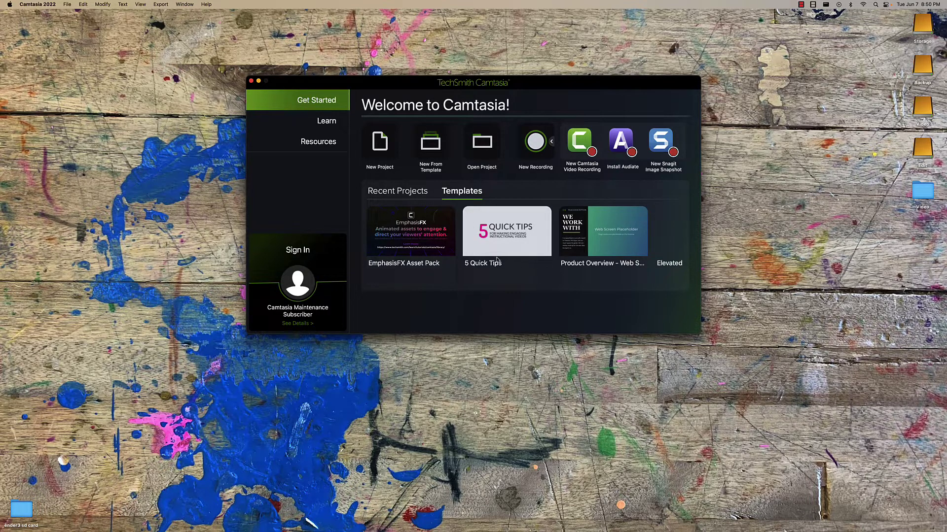
scroll(497, 261, right, 3)
scroll(497, 261, left, 2)
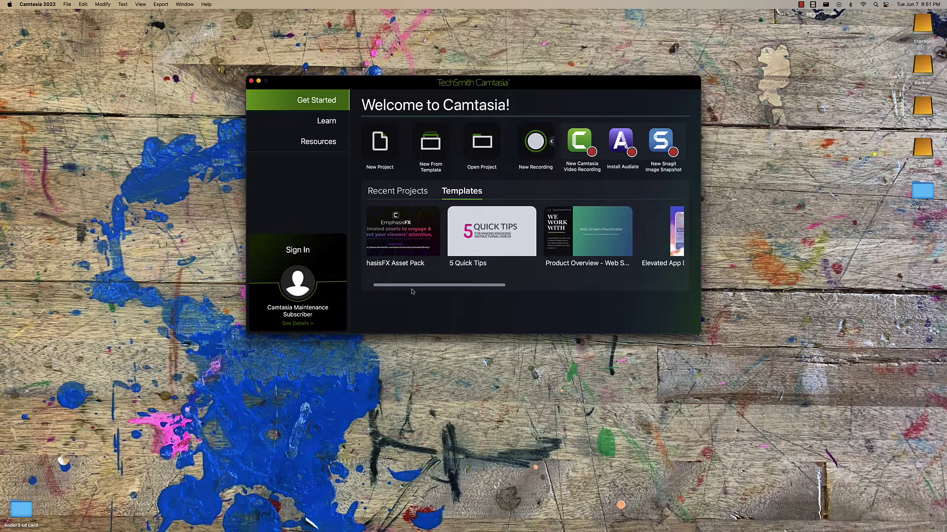
scroll(407, 289, left, 1)
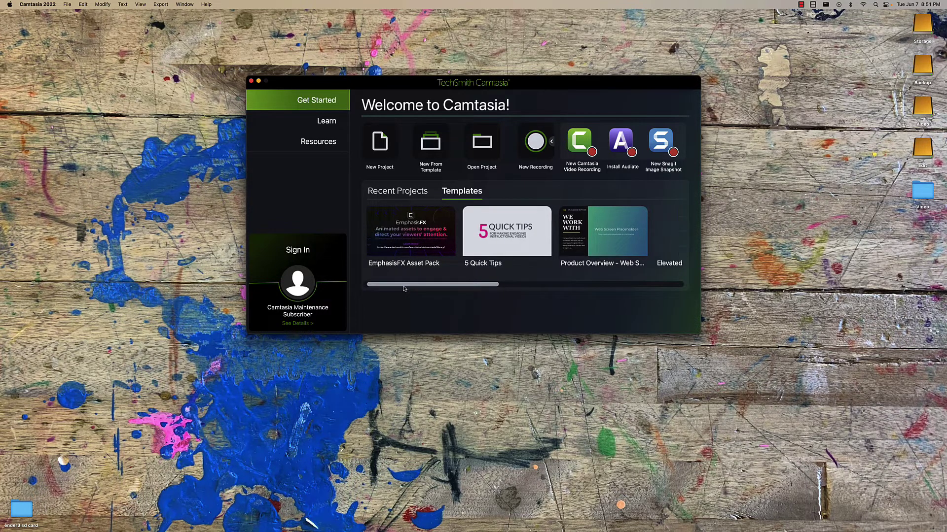
drag(404, 285, 521, 286)
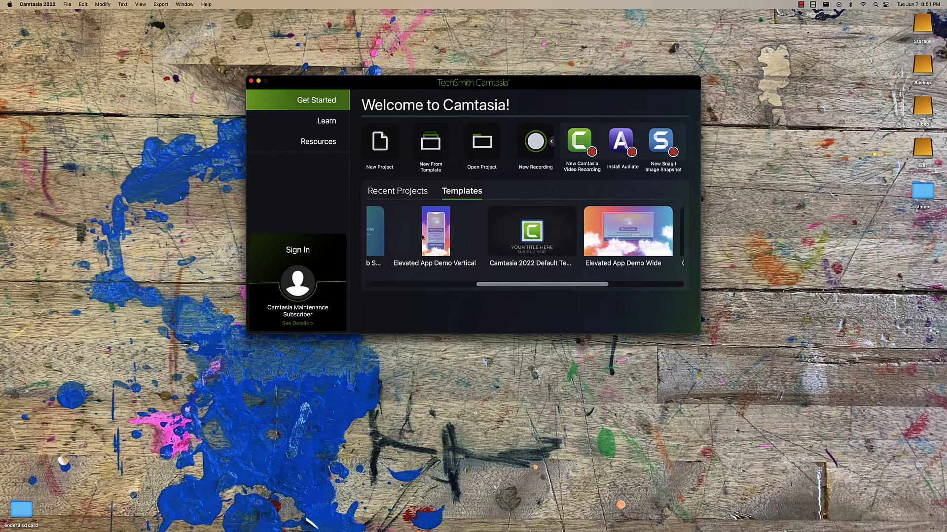
drag(558, 286, 616, 282)
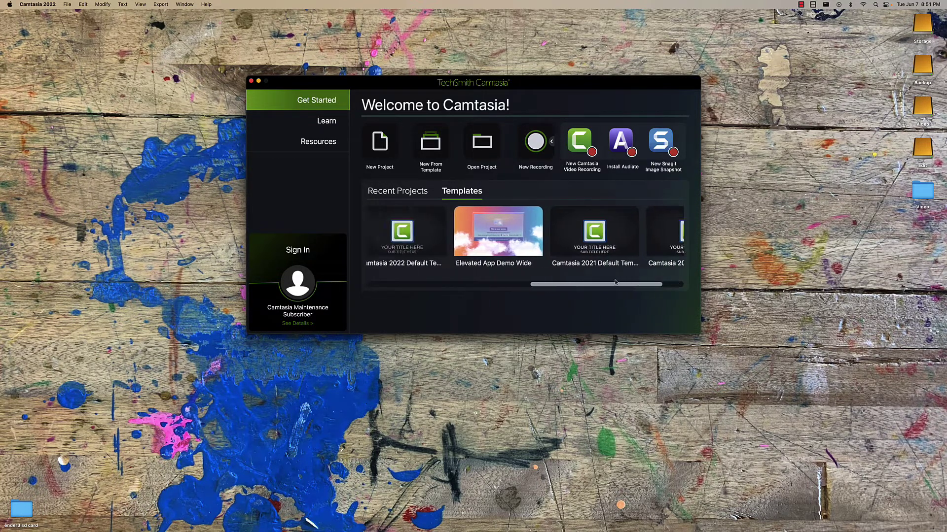
scroll(405, 245, left, 10)
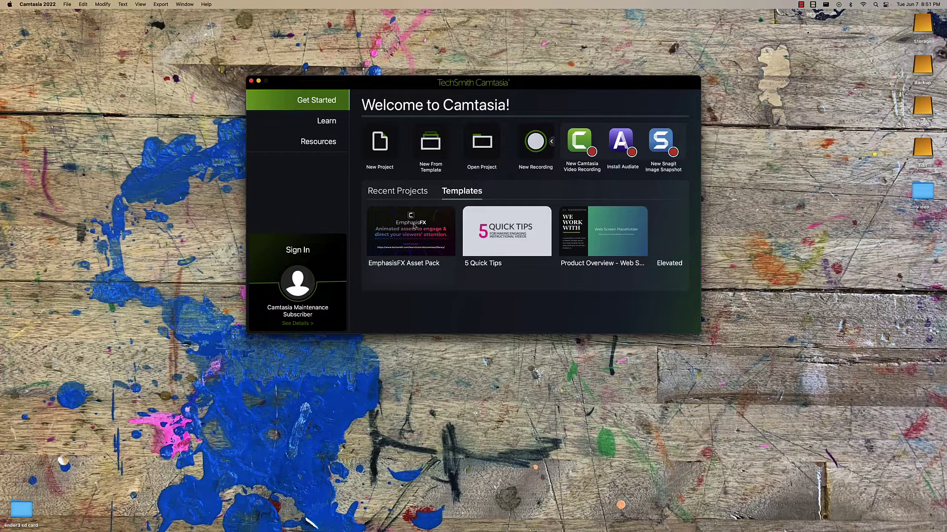
Step: Open the EmphasisFX Asset Pack template and scrub through its timeline to the closing Camtasia 2022 title
click(414, 227)
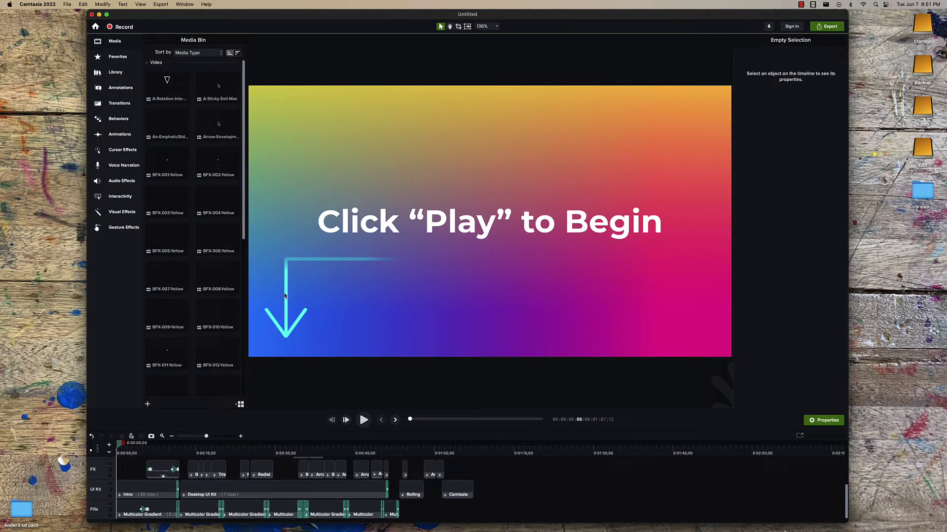
click(124, 447)
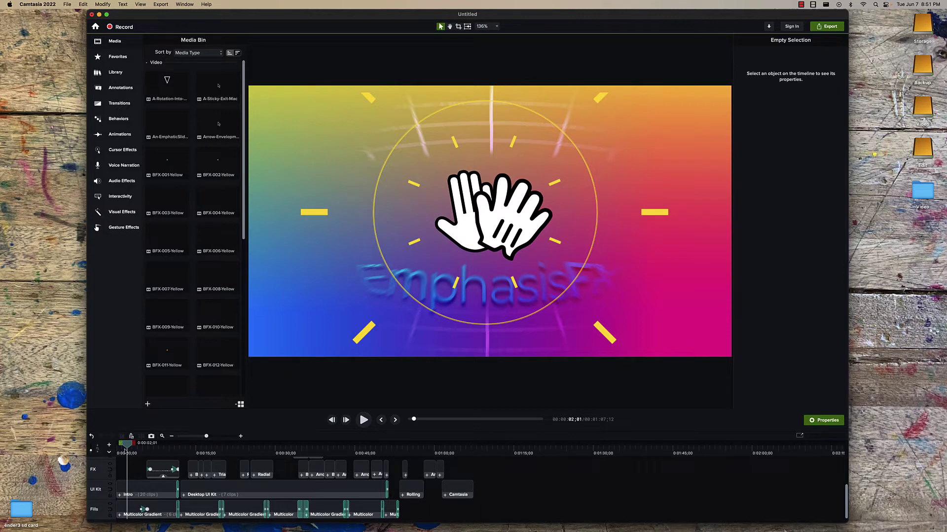
drag(125, 446, 131, 447)
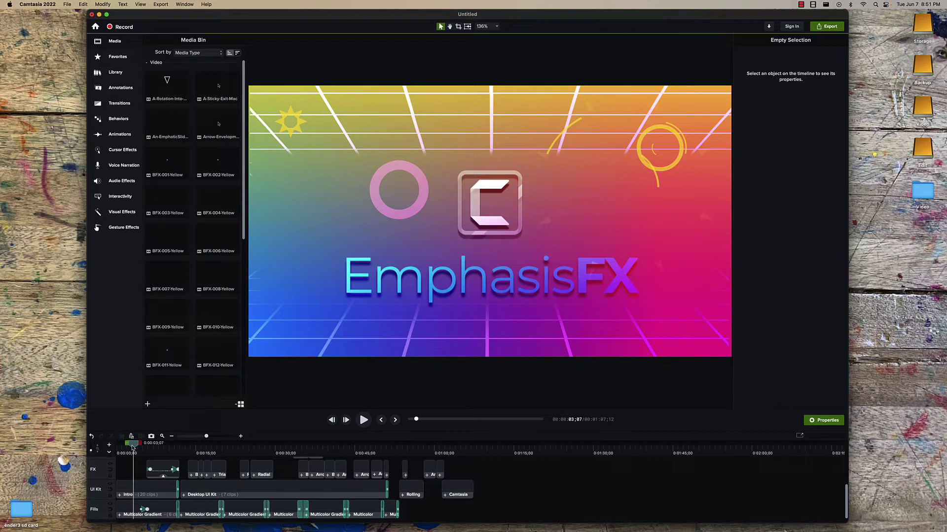
drag(132, 447, 456, 450)
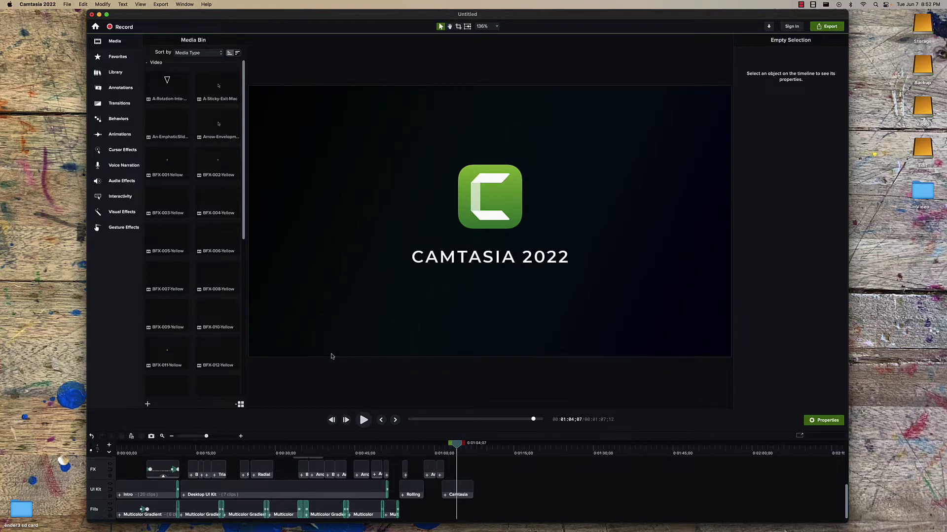
Step: Create a new blank project
click(67, 4)
click(81, 15)
click(106, 14)
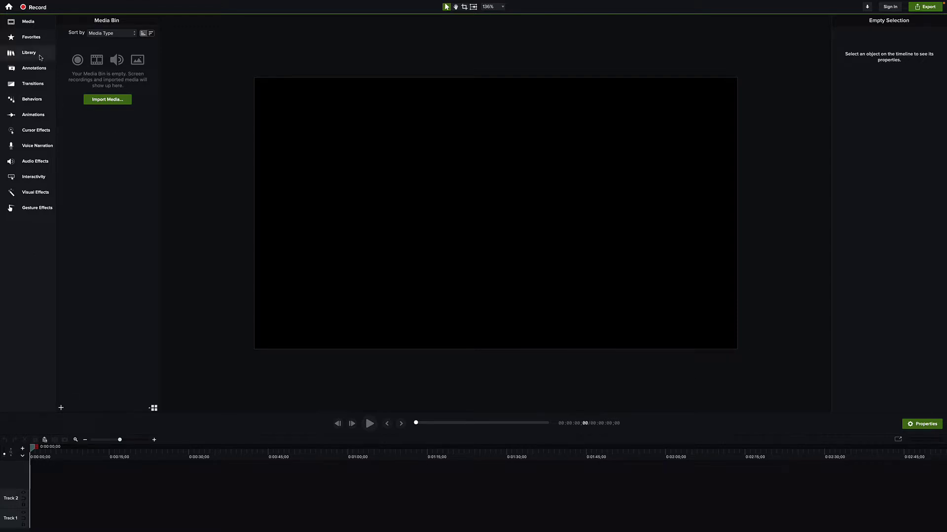
Step: View the favorites and expand the Counters folder under Callouts in the Camtasia 2022 library
click(35, 41)
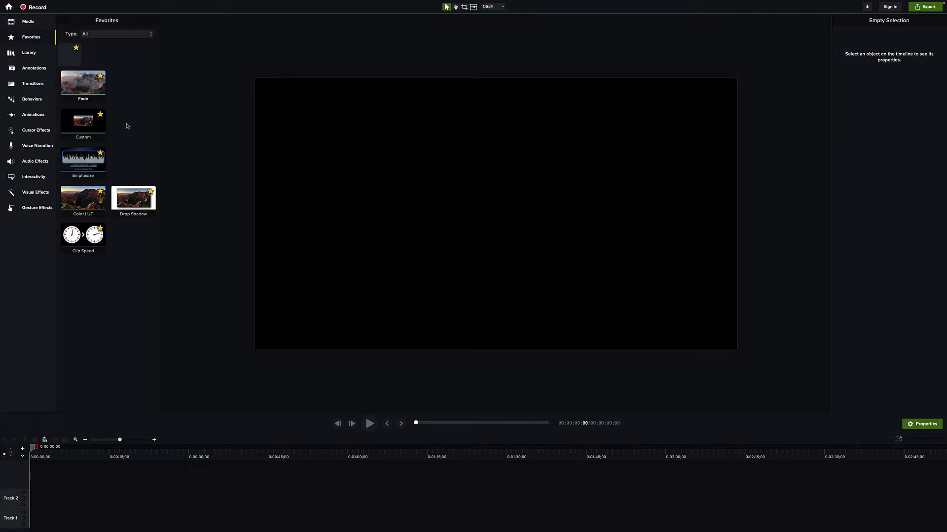
click(26, 55)
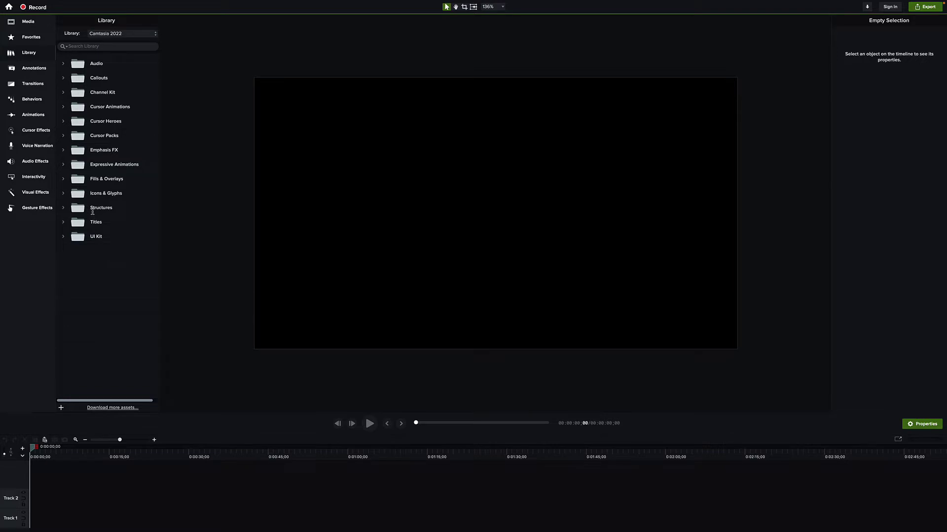
click(64, 78)
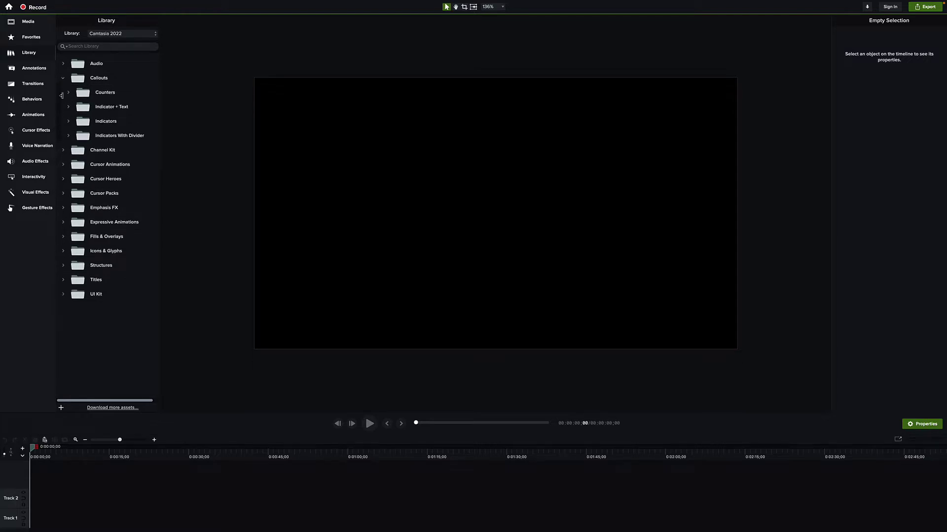
click(67, 93)
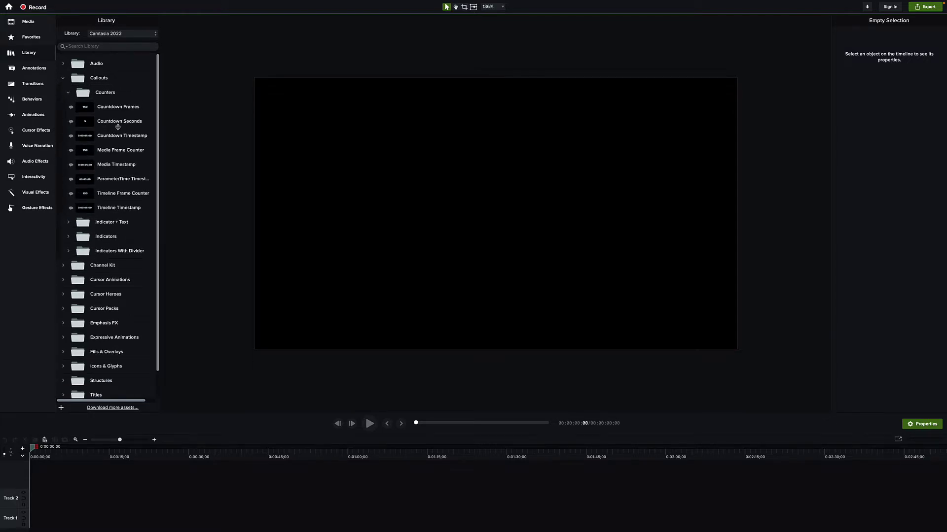
Step: Preview the Countdown Frames, Countdown Seconds and Countdown Timestamp assets in the Counters folder
double_click(117, 106)
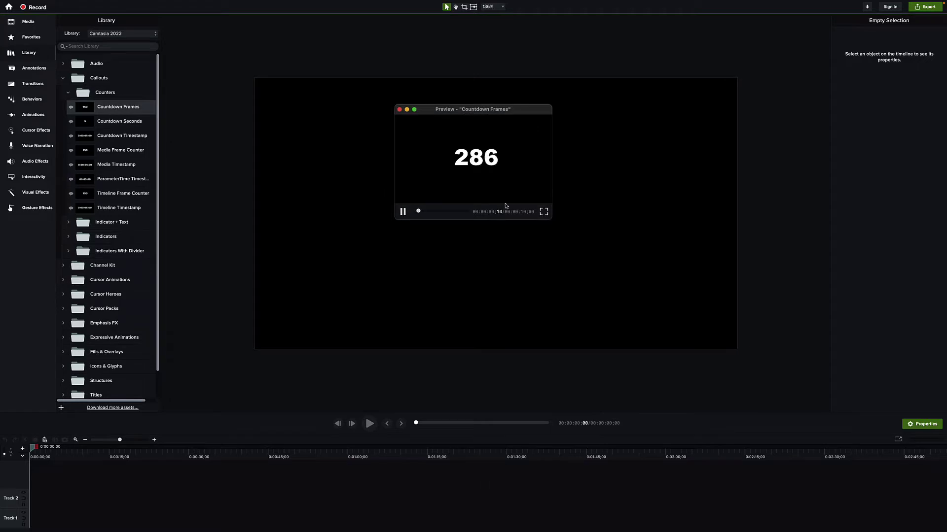
click(399, 110)
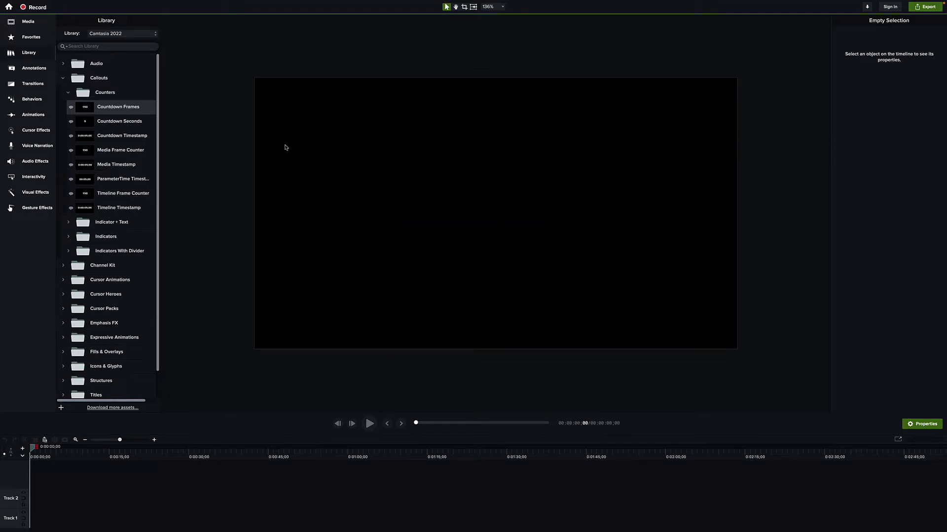
double_click(118, 126)
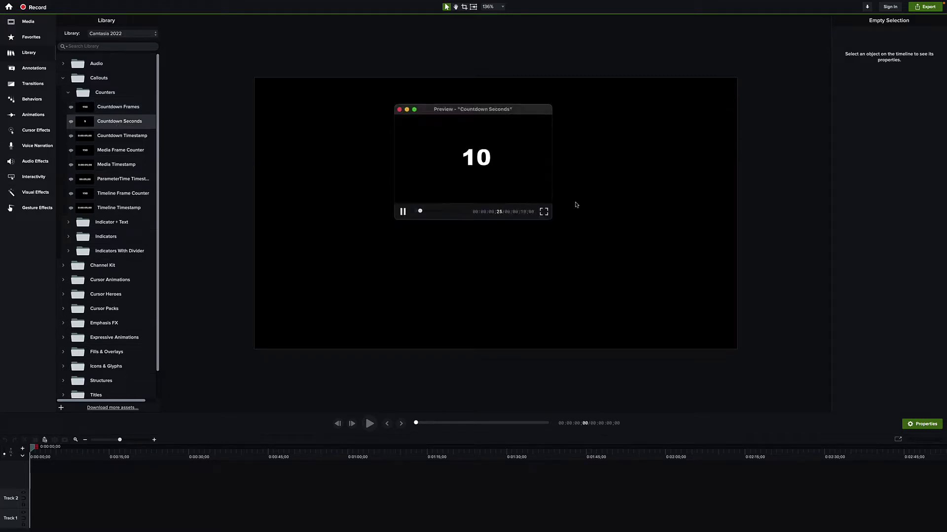
click(399, 109)
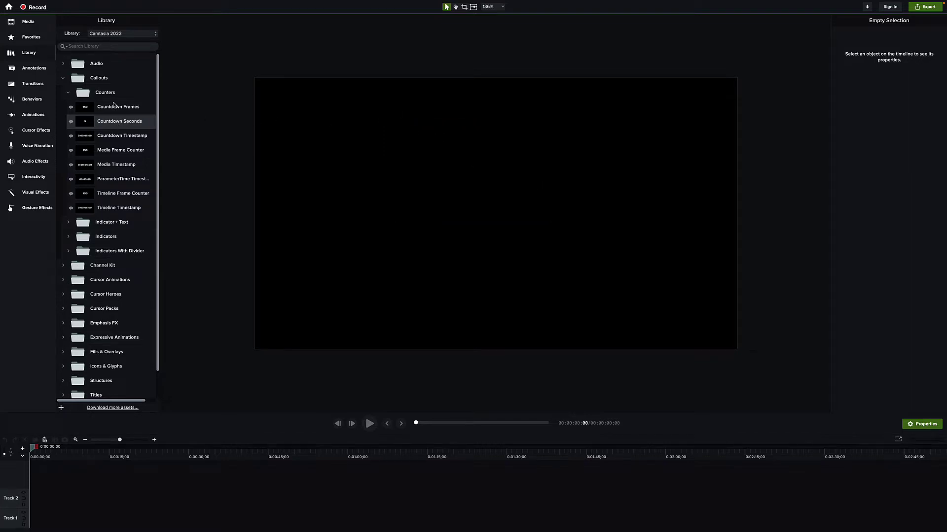
double_click(121, 142)
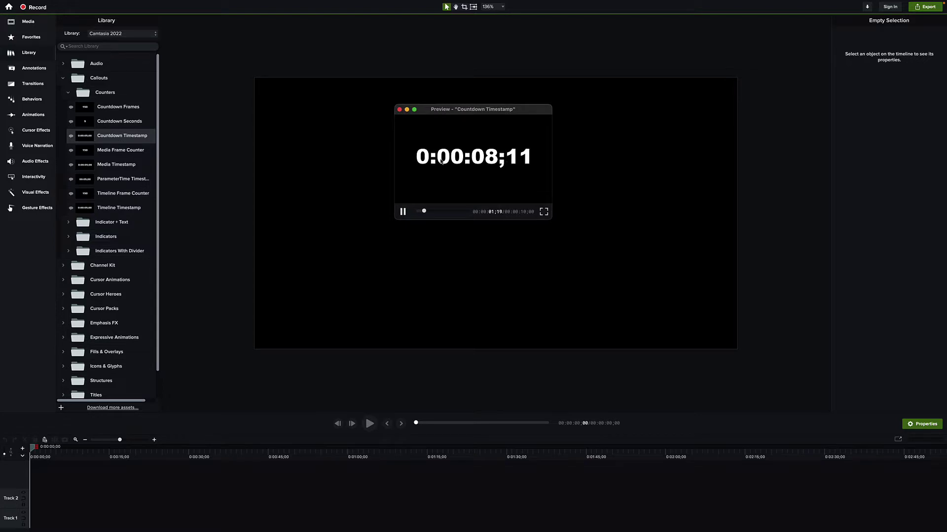
click(400, 110)
Step: Try the Countdown Timestamp at the start of Track 1 with a font size of 152, and delete the clip
drag(123, 136, 30, 518)
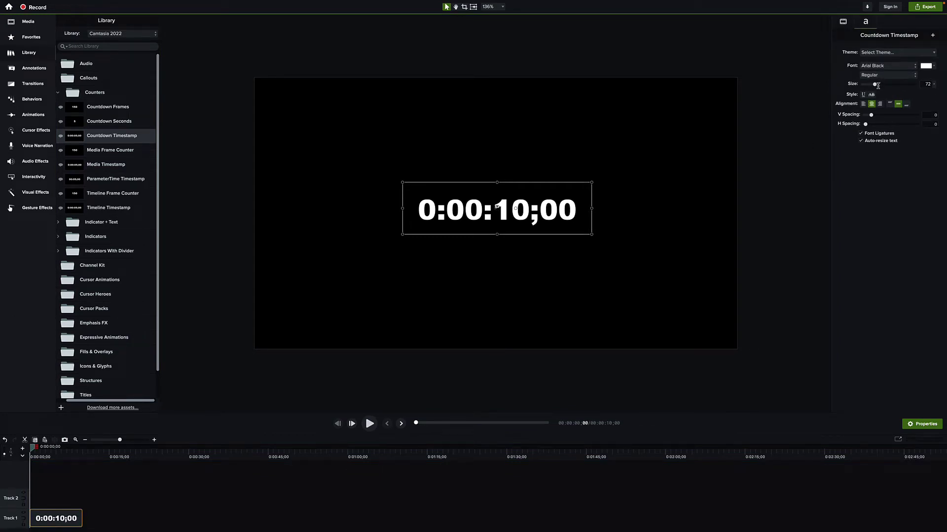
mouse_move(878, 85)
mouse_down()
mouse_move(863, 85)
mouse_move(894, 87)
mouse_up()
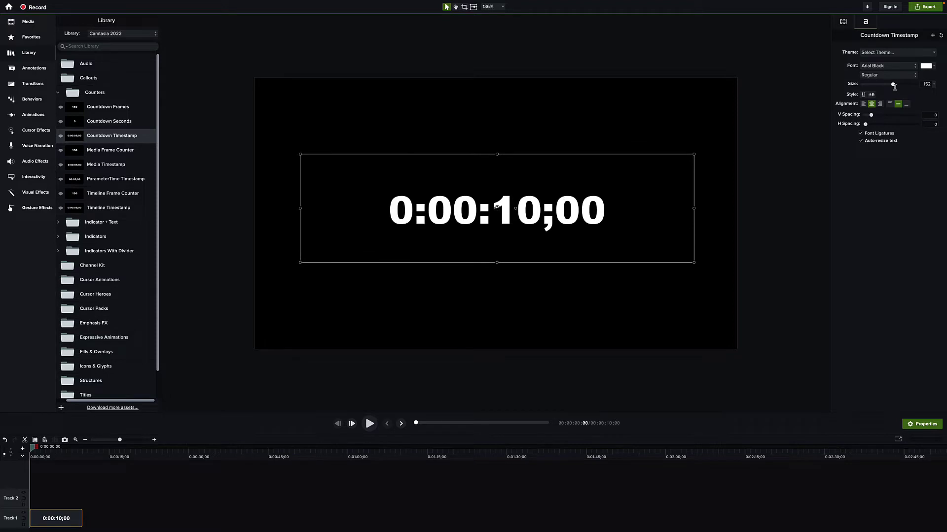
click(842, 23)
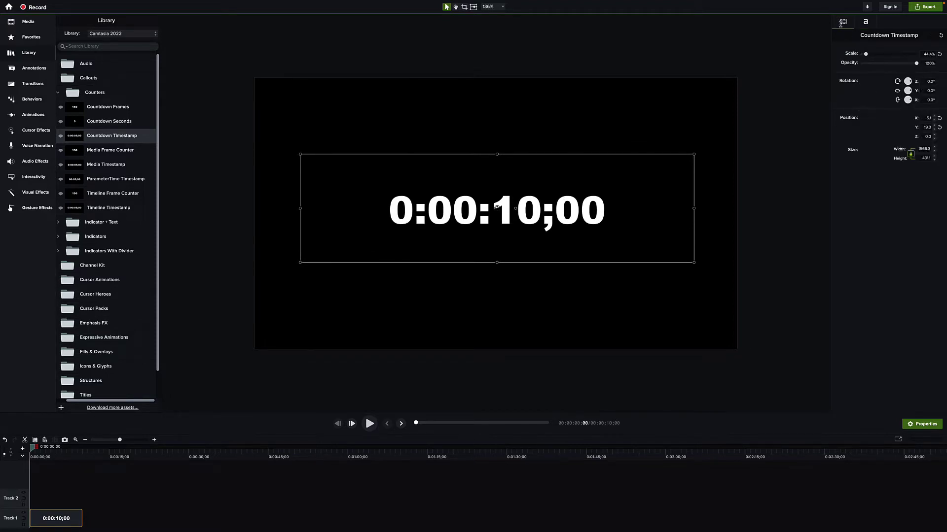
click(868, 23)
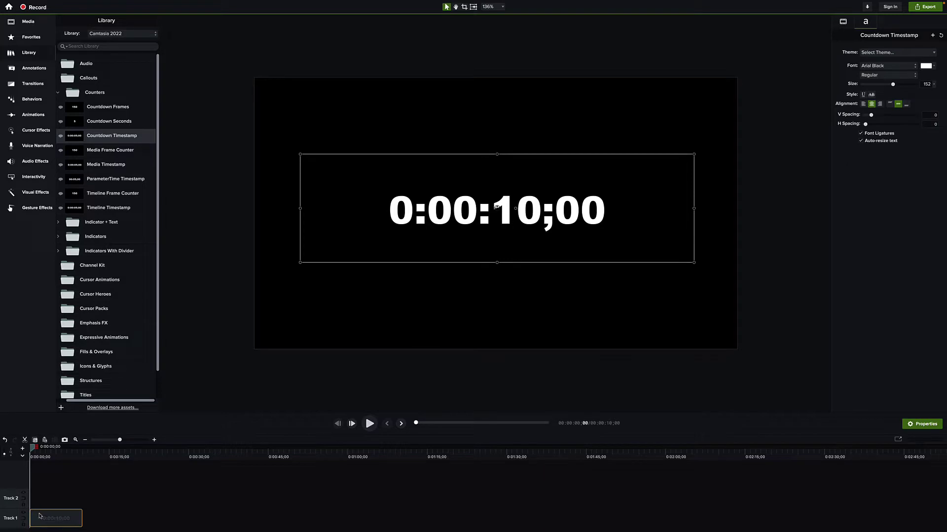
key(Delete)
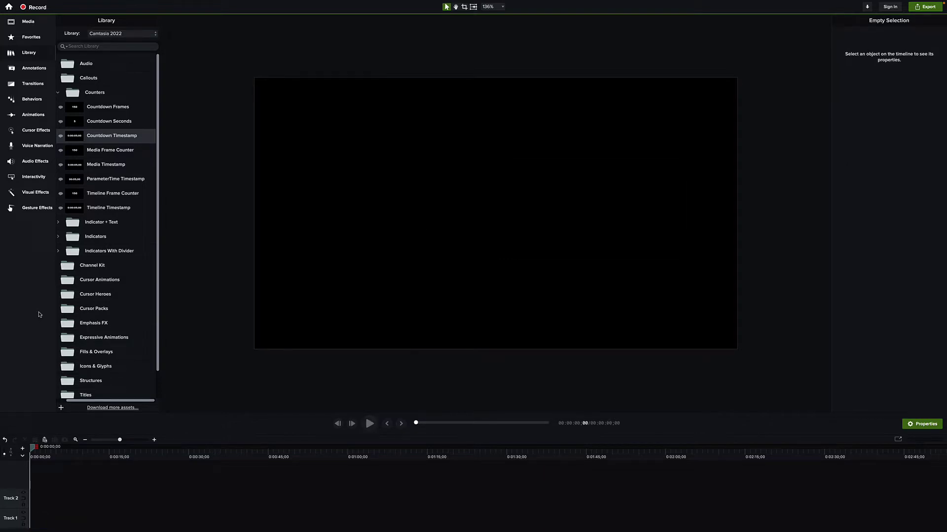
Step: Preview the Media Frame Counter and expand the DIY Examples folder under Indicator + Text
double_click(105, 157)
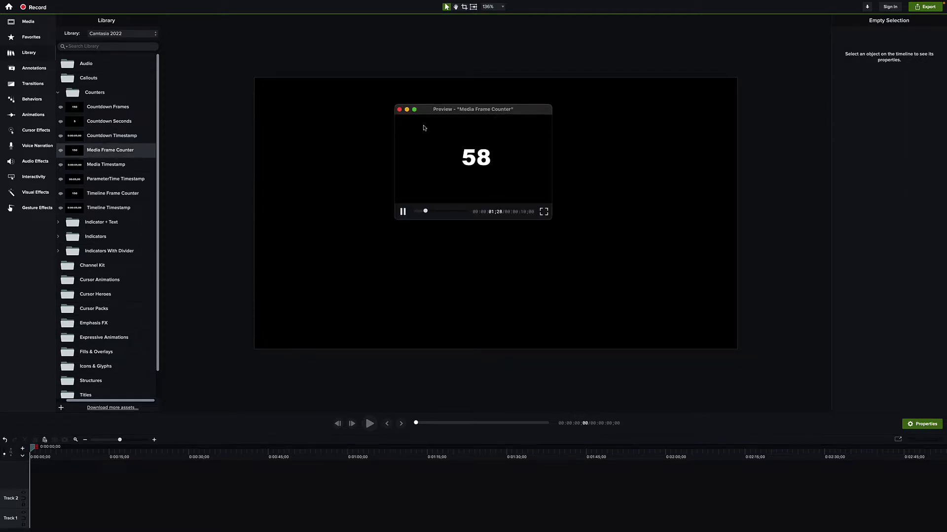
click(399, 109)
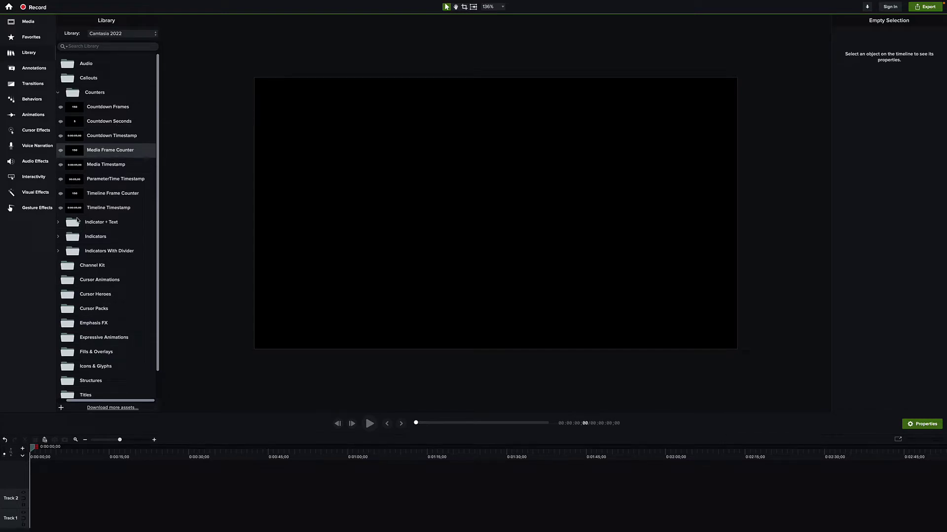
click(57, 223)
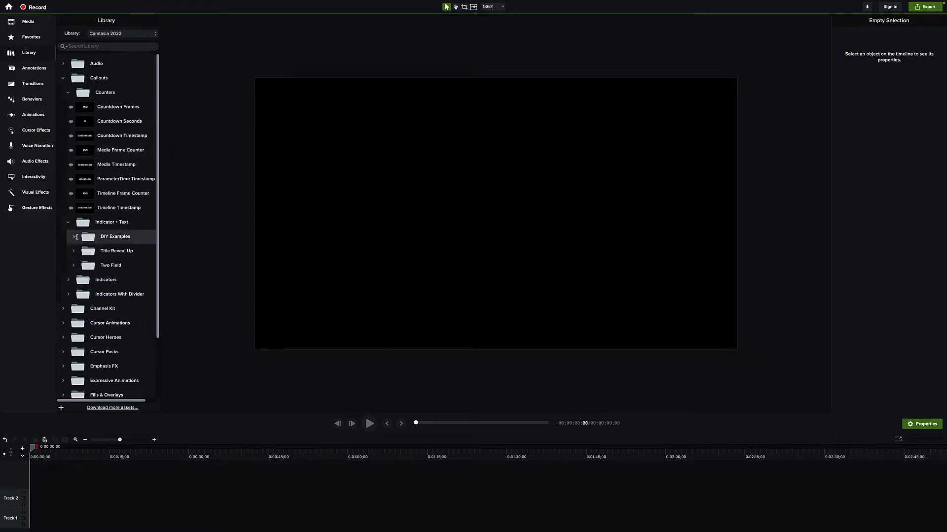
click(75, 236)
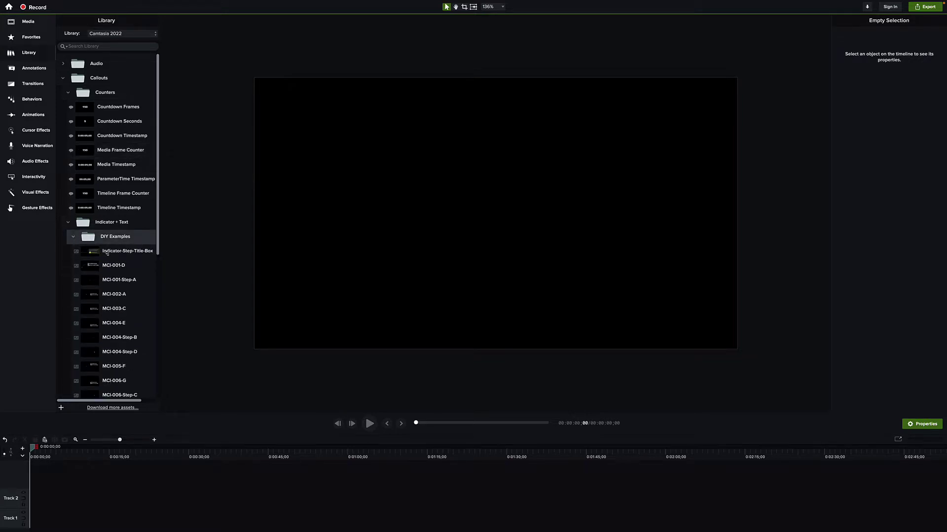
Step: Preview the Indicator-Step-Title-Box, MCI-001-Step-A and MCI-006-Step-C callouts from the DIY Examples folder, collapsing the Counters folder
double_click(107, 252)
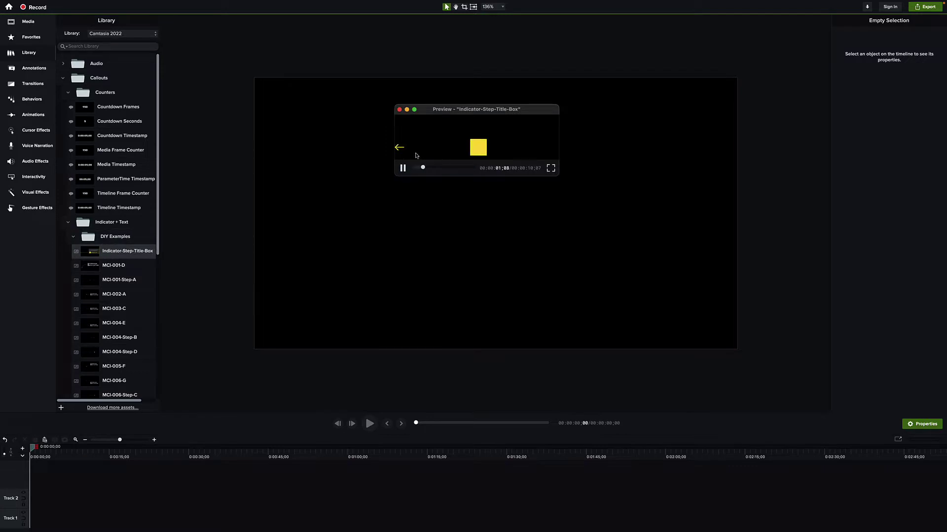
click(399, 110)
double_click(104, 280)
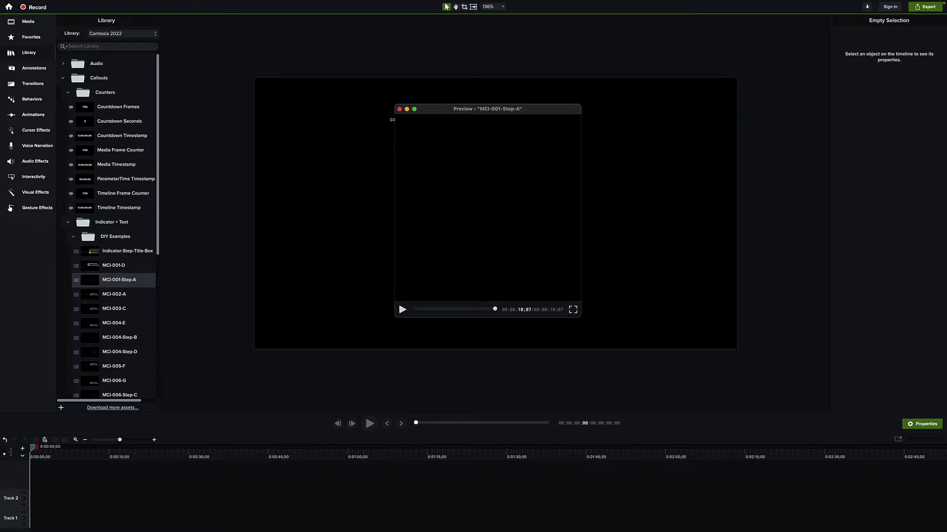
click(399, 109)
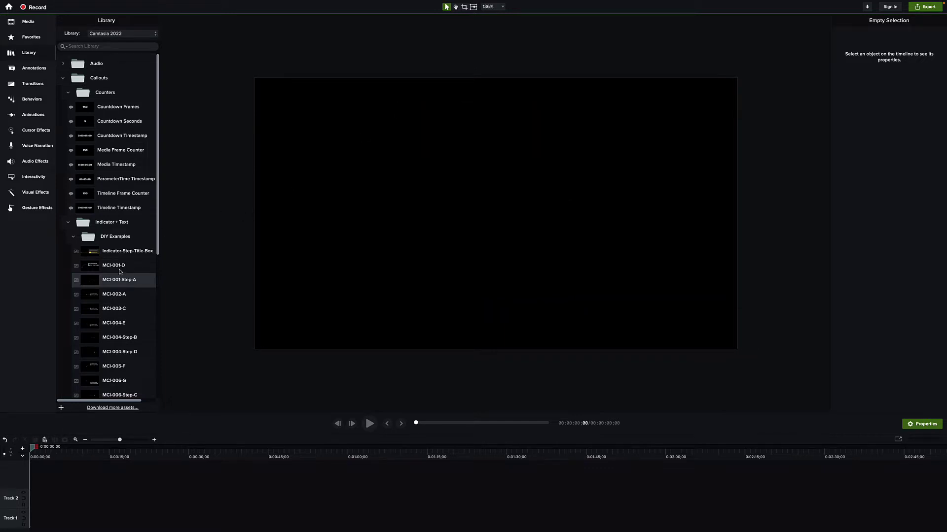
click(67, 93)
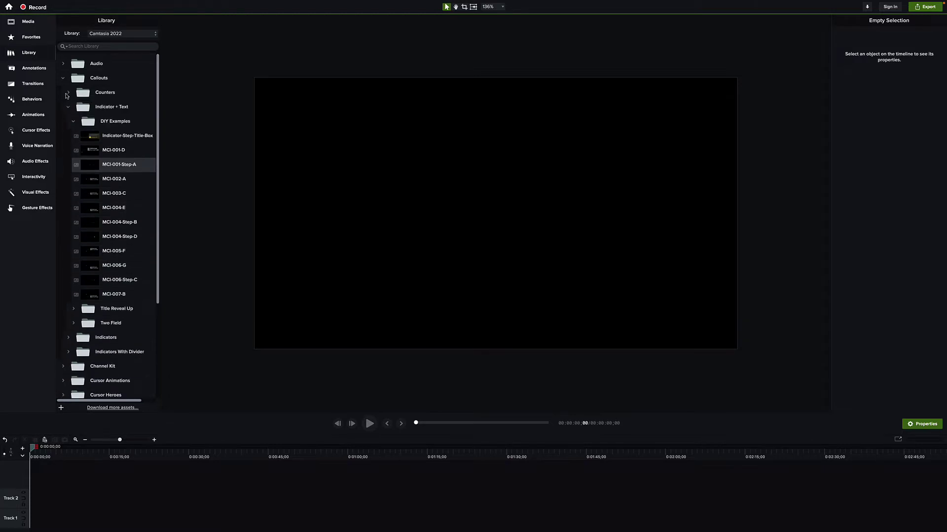
double_click(104, 282)
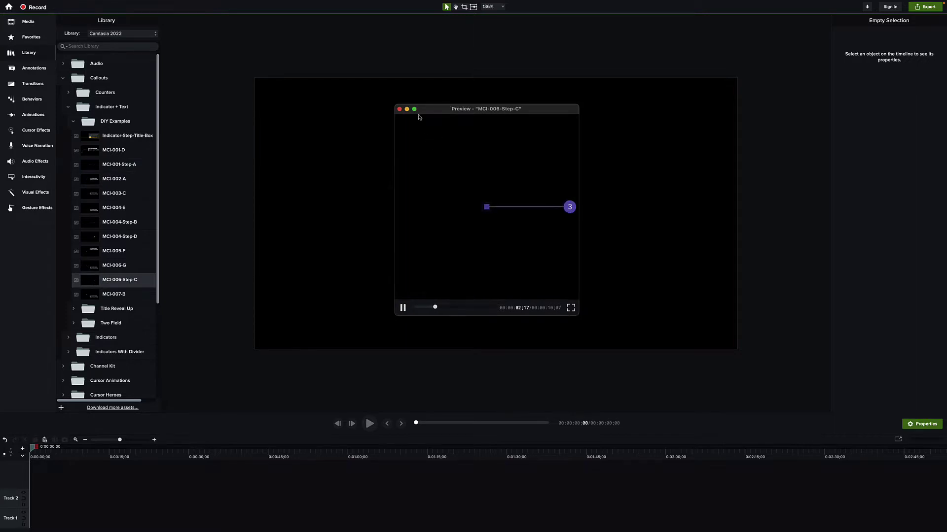
click(399, 109)
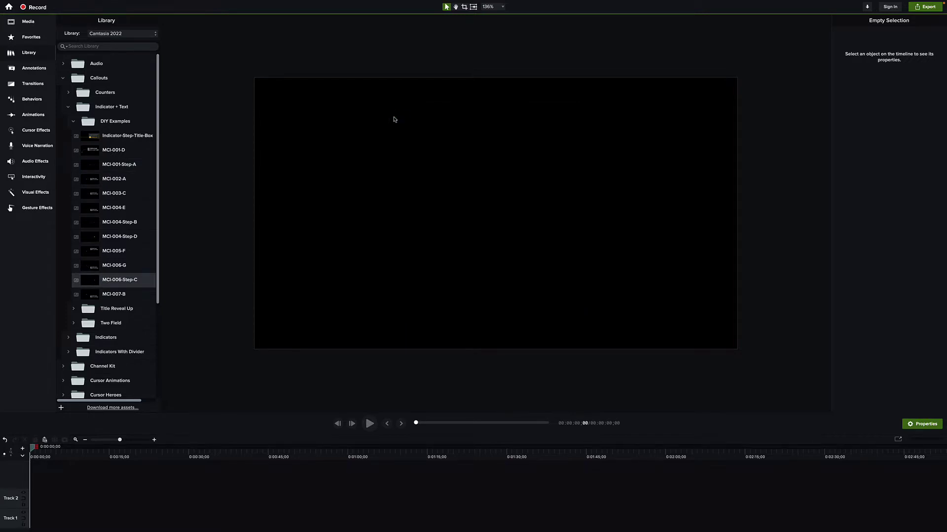
Step: Preview the MCI-005-F callout from the DIY Examples folder and collapse that folder
click(110, 254)
double_click(111, 260)
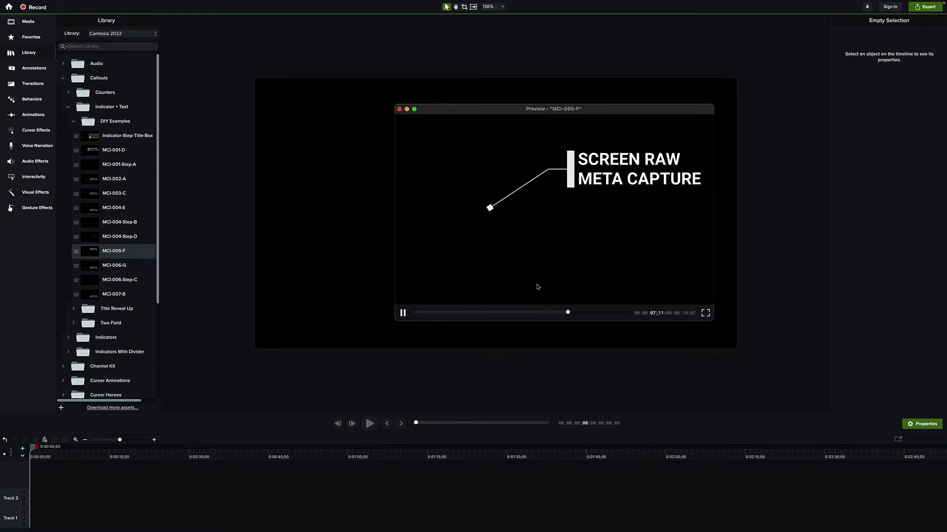
click(399, 110)
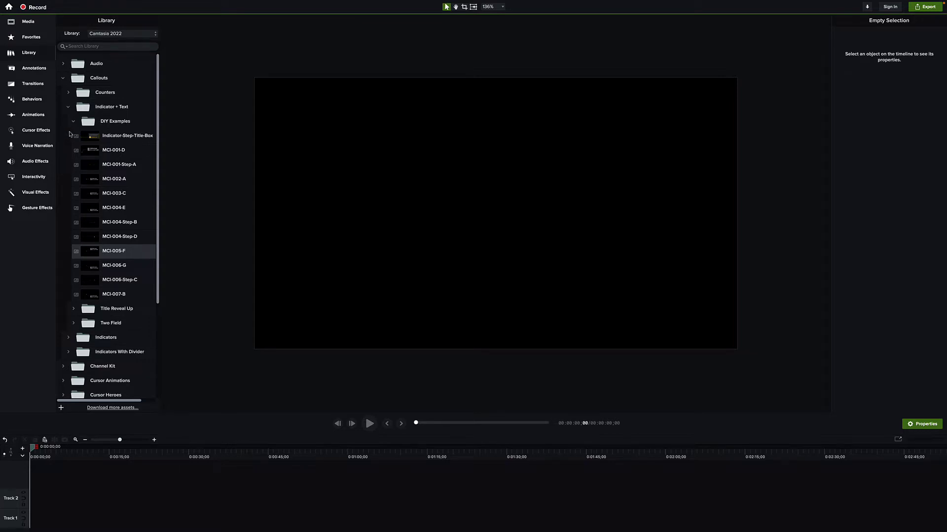
scroll(94, 272, down, 1)
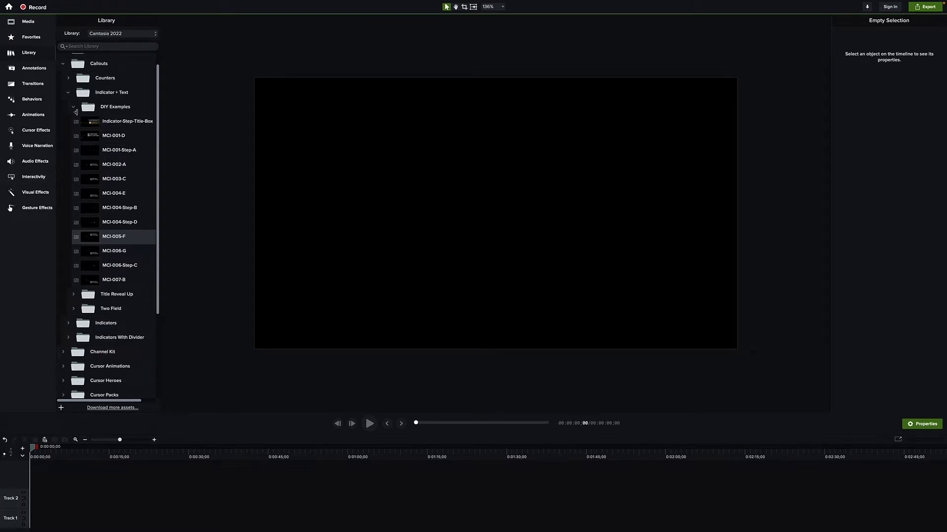
click(72, 106)
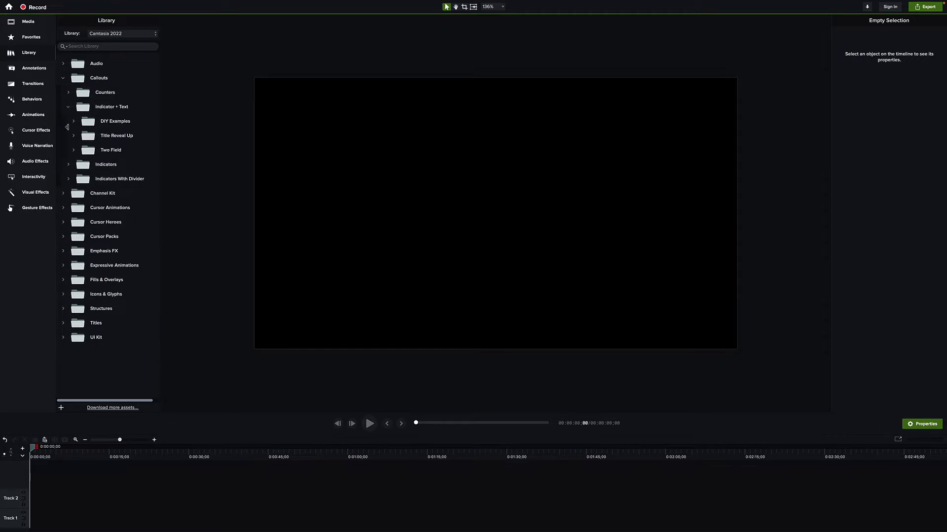
Step: Preview the Flashy Subscribe and Like Subscribe Brand Glow assets in the Channel Kit folder
click(62, 194)
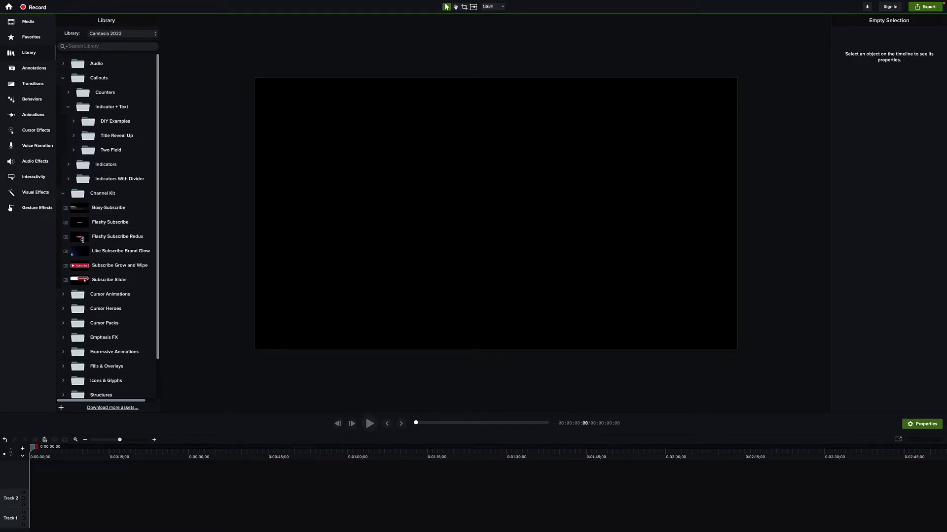
double_click(99, 225)
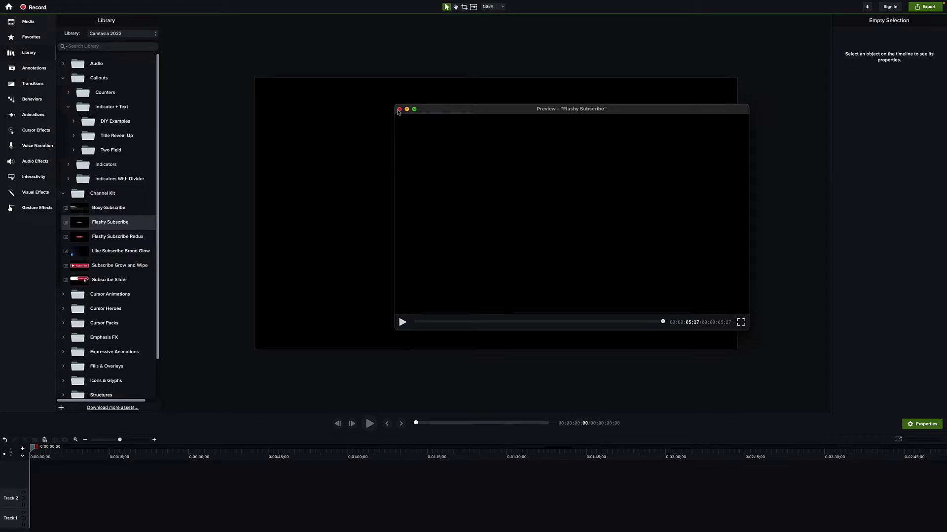
click(398, 110)
double_click(111, 253)
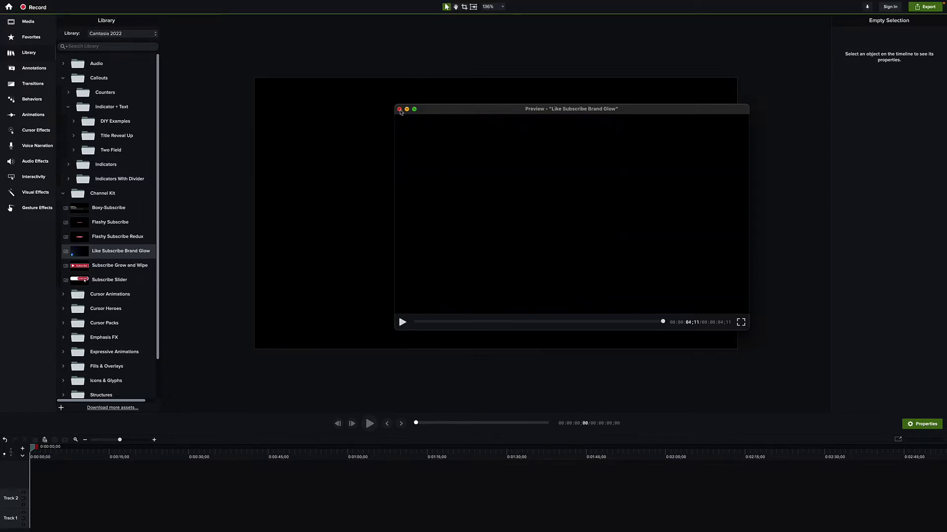
click(399, 110)
Step: Try Like Subscribe Brand Glow at the start of Track 1, keeping the project at 30 FPS, and delete the clip
drag(82, 249, 30, 521)
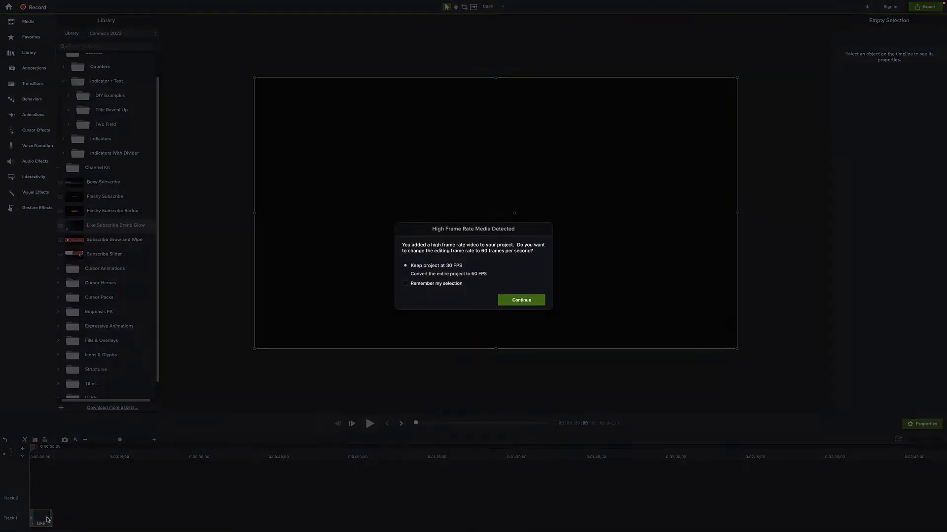
click(501, 299)
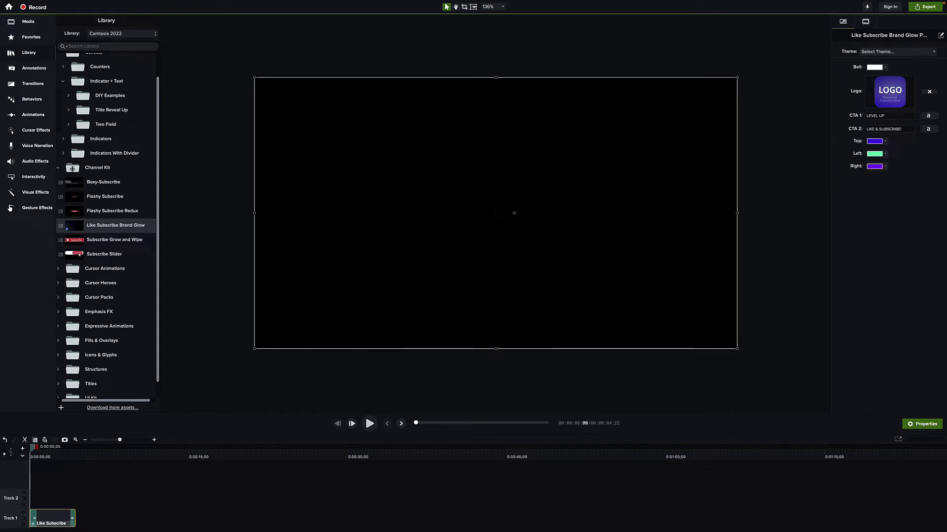
key(Delete)
Step: Collapse the Channel Kit and Callouts folders and preview Heart-Burst-001 from the Hearts folder in Emphasis FX's Bursts & Collapses
click(58, 167)
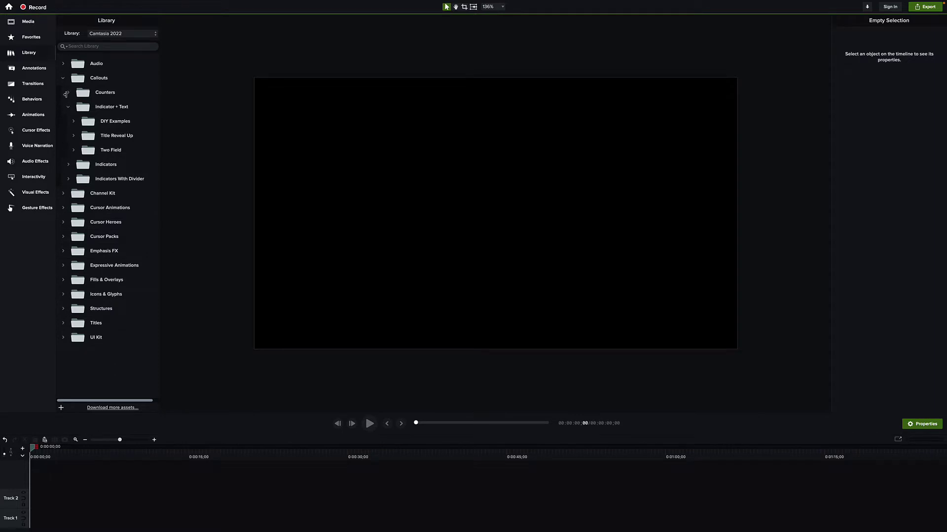
click(63, 78)
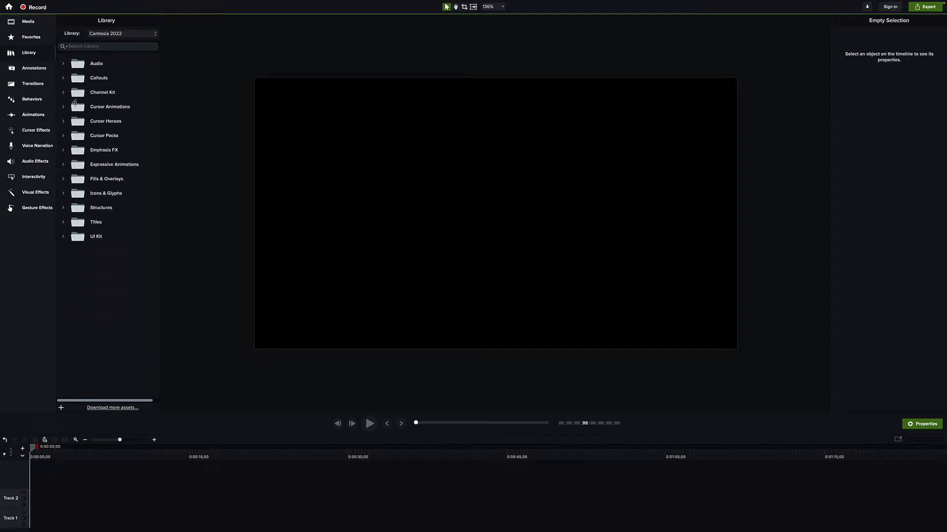
click(64, 152)
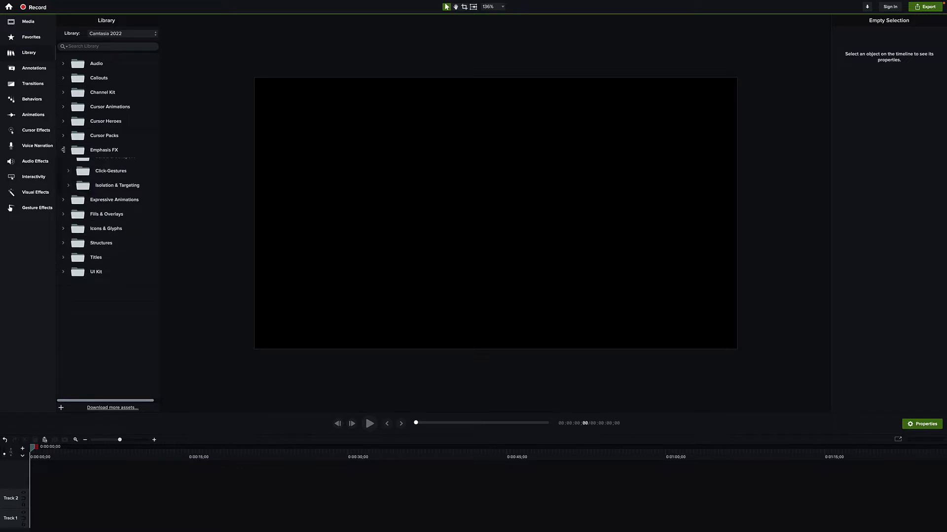
click(69, 165)
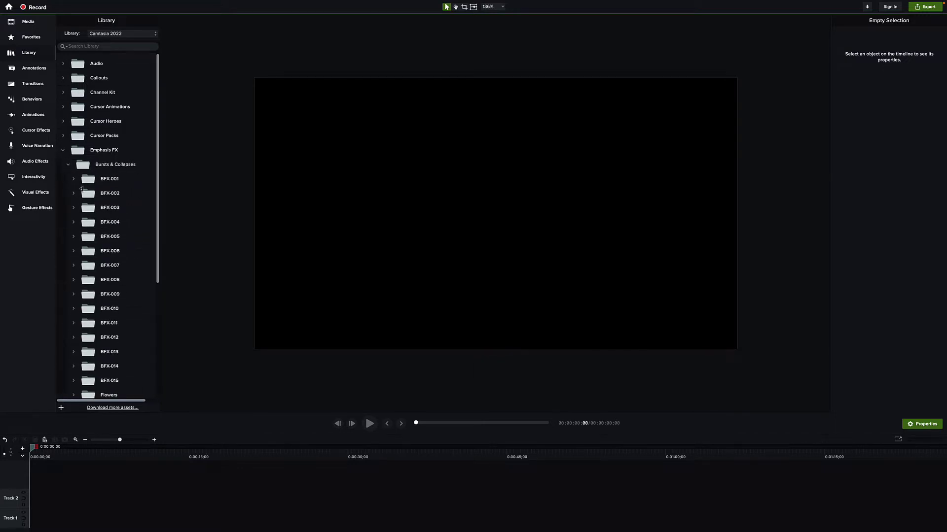
scroll(88, 197, down, 5)
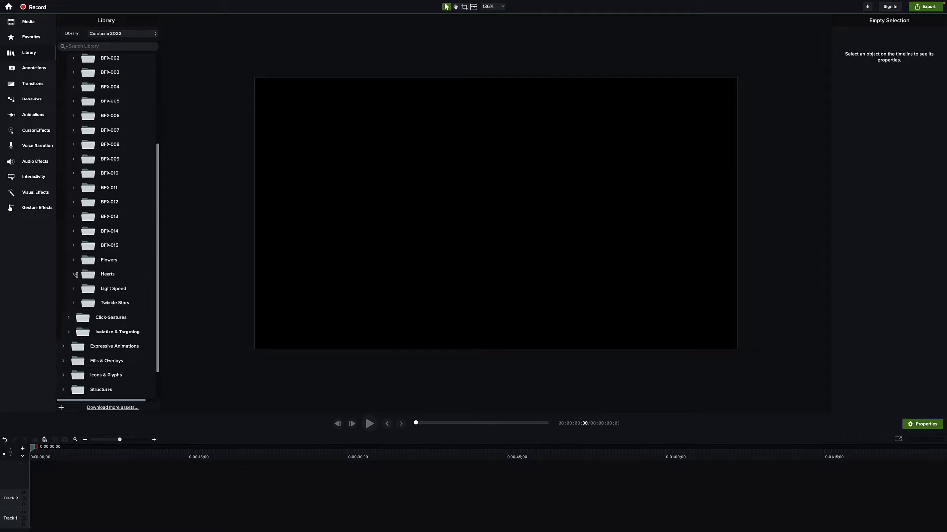
click(70, 275)
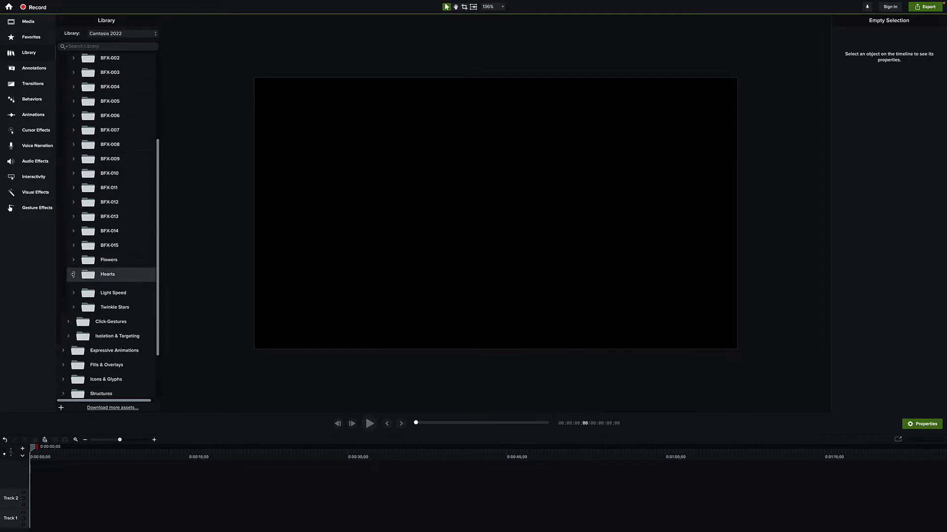
double_click(107, 294)
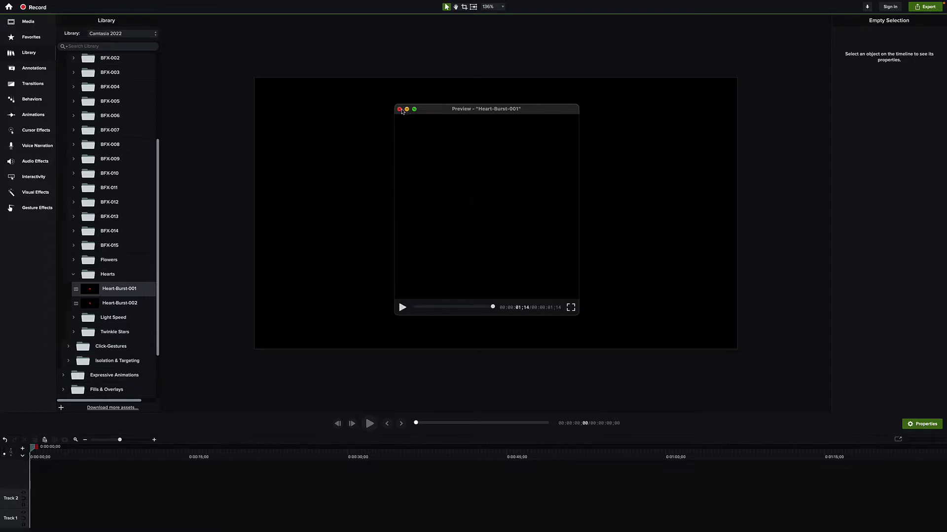
click(400, 109)
Step: Preview the BFX-011-Blue burst from the BFX-011 folder and collapse the Bursts & Collapses folder
click(73, 188)
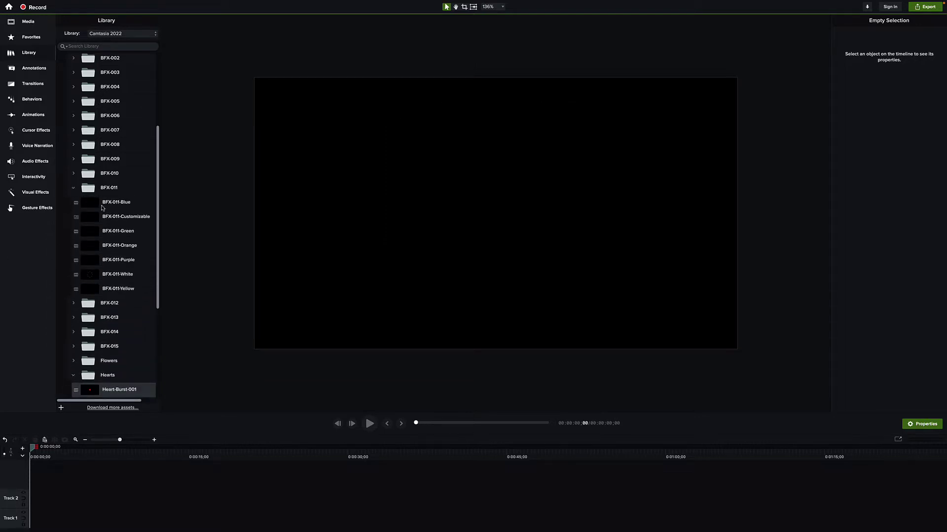
double_click(114, 202)
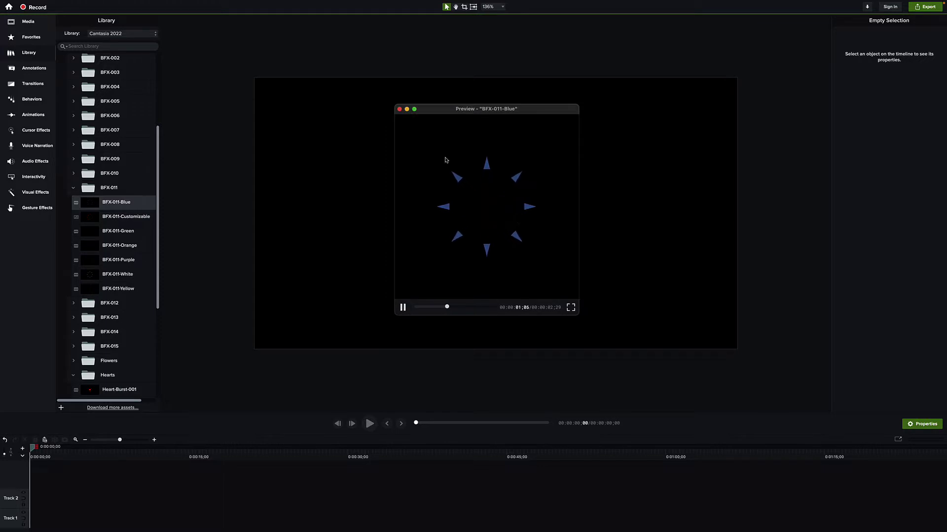
click(111, 238)
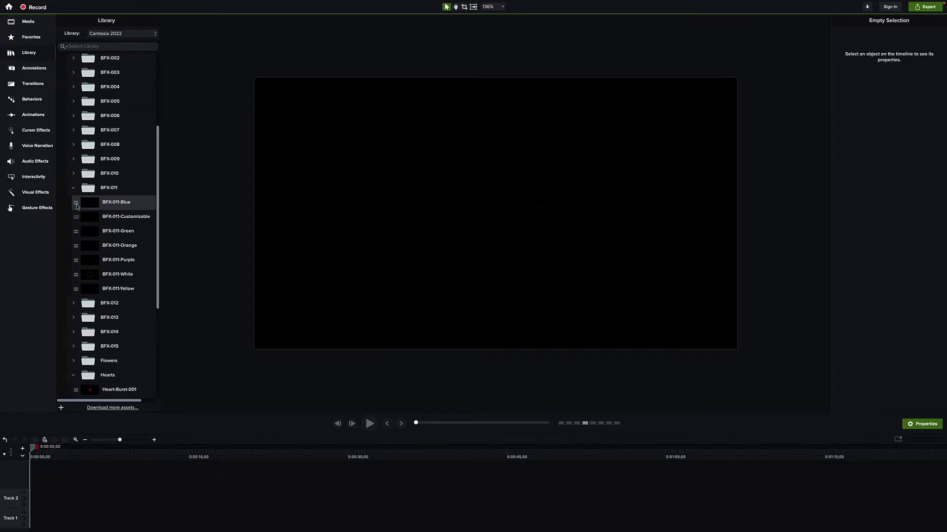
click(74, 188)
scroll(114, 248, up, 3)
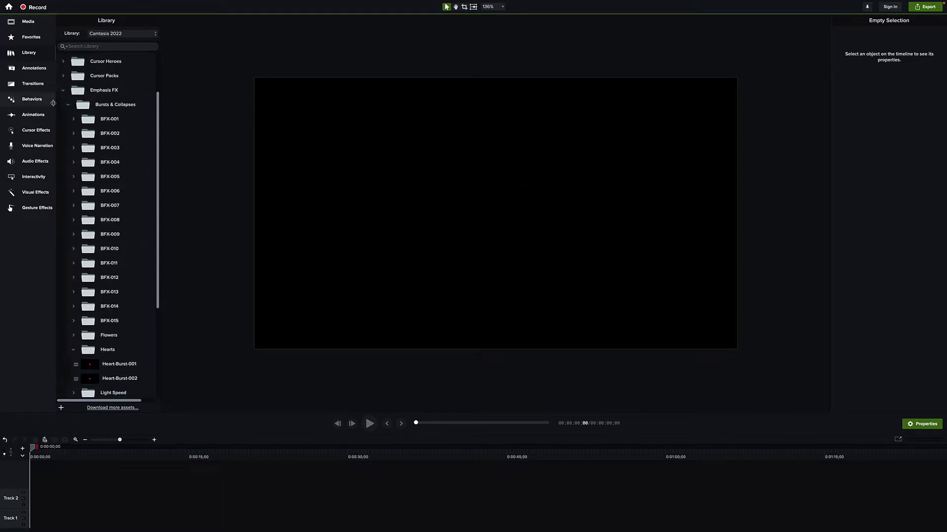
click(68, 104)
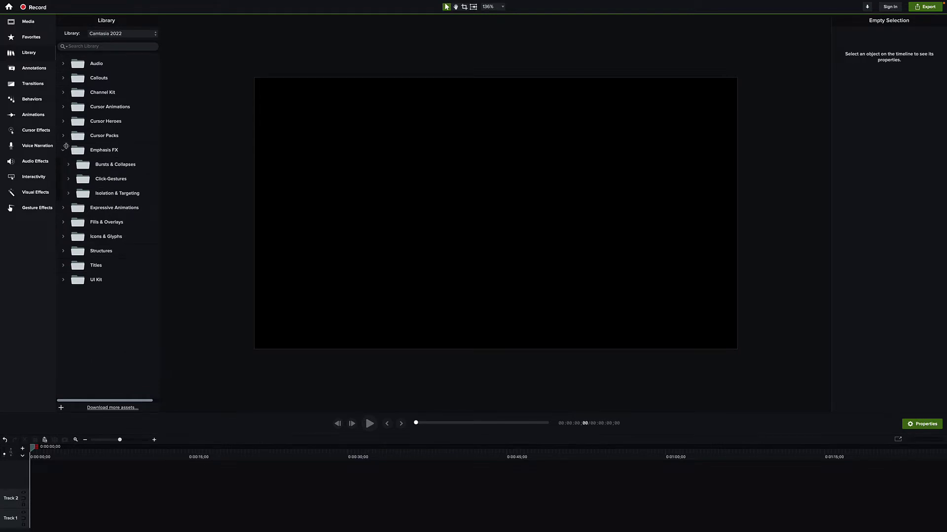
Step: Preview the Dial-001-Blue asset from the Isolation & Targeting folder and collapse Emphasis FX
click(72, 193)
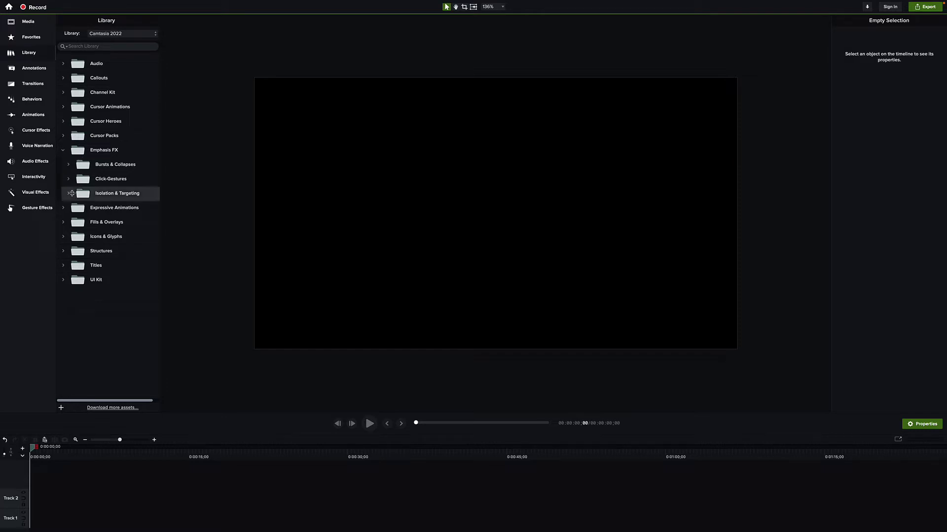
click(69, 194)
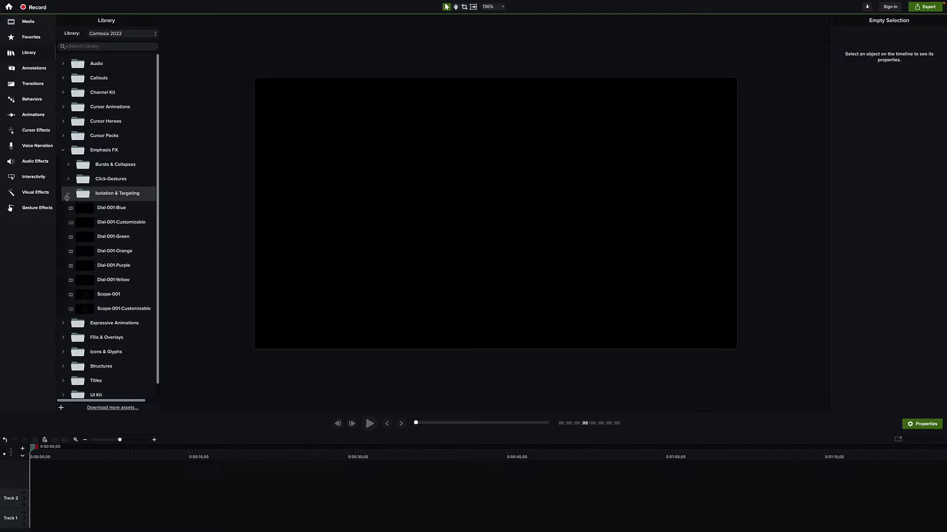
double_click(109, 211)
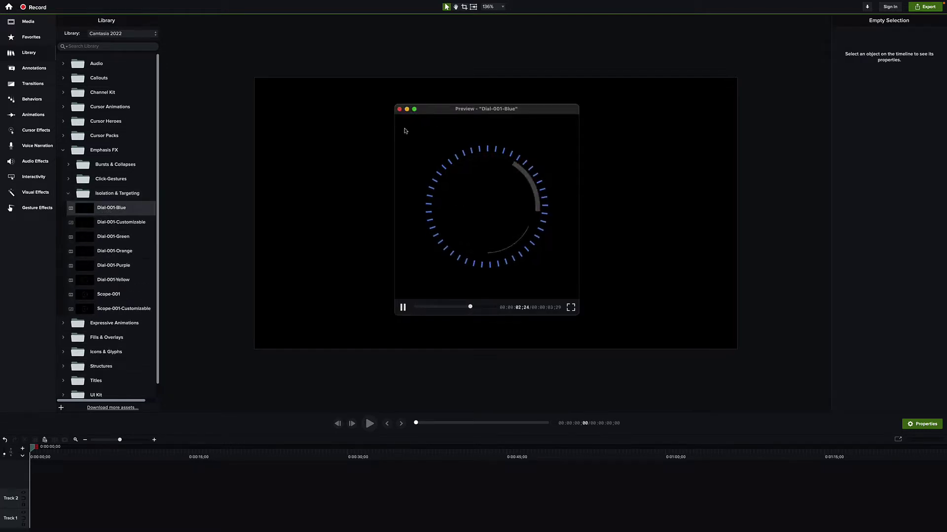
click(400, 109)
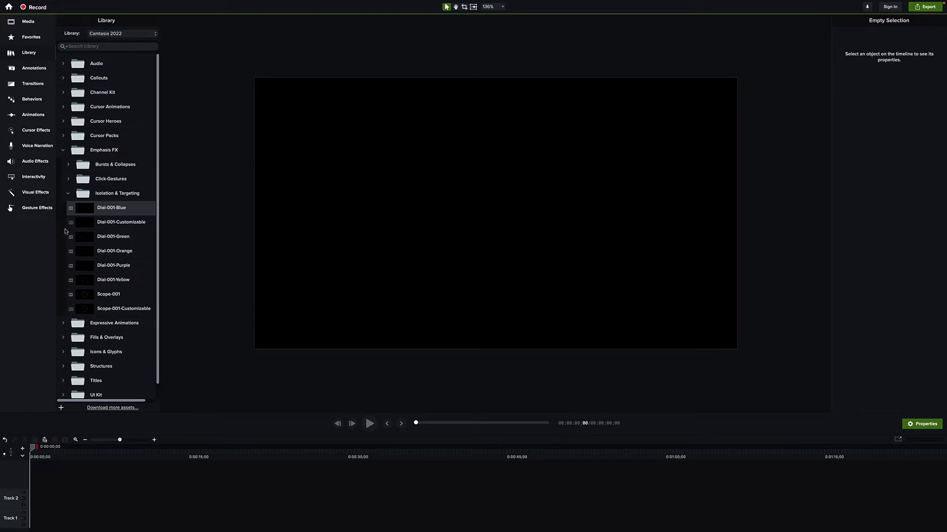
click(63, 151)
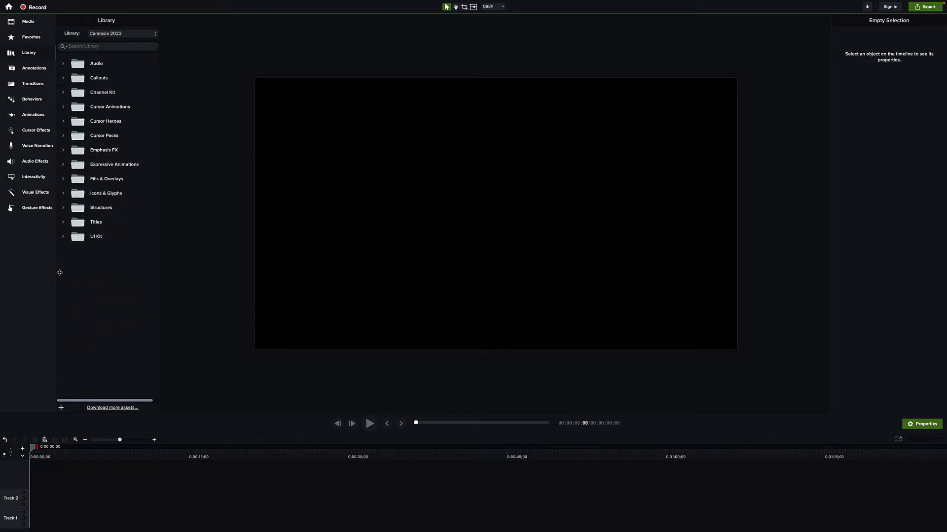
Step: Preview Multicolor Gradient 1 from the Multicolor Gradients folder under Fills & Overlays
click(64, 179)
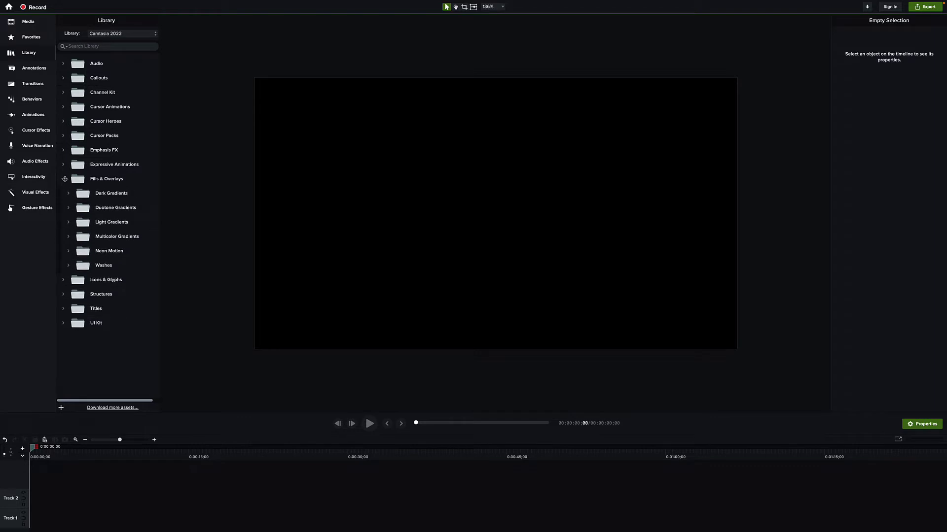
click(70, 239)
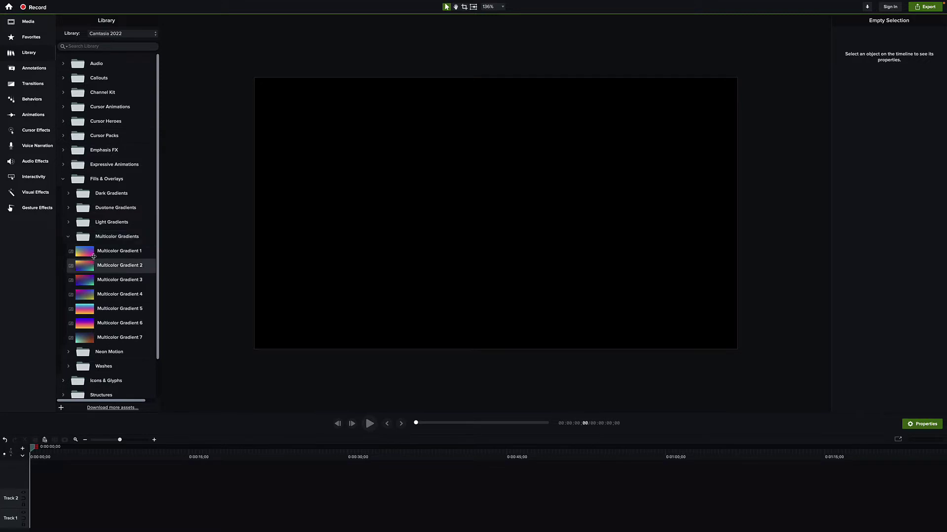
double_click(95, 254)
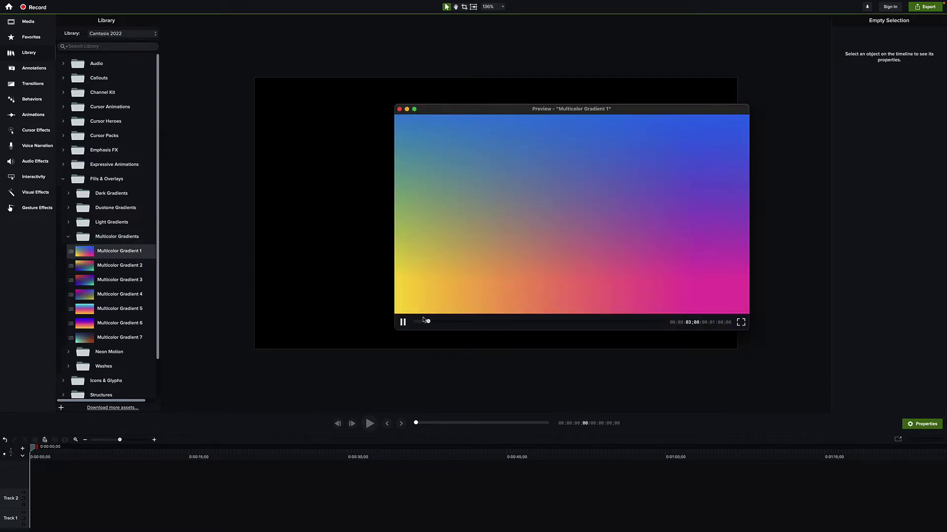
click(400, 110)
Step: Try Multicolor Gradient 1 at the start of Track 1 and delete the clip
drag(110, 254, 69, 519)
drag(182, 522, 146, 521)
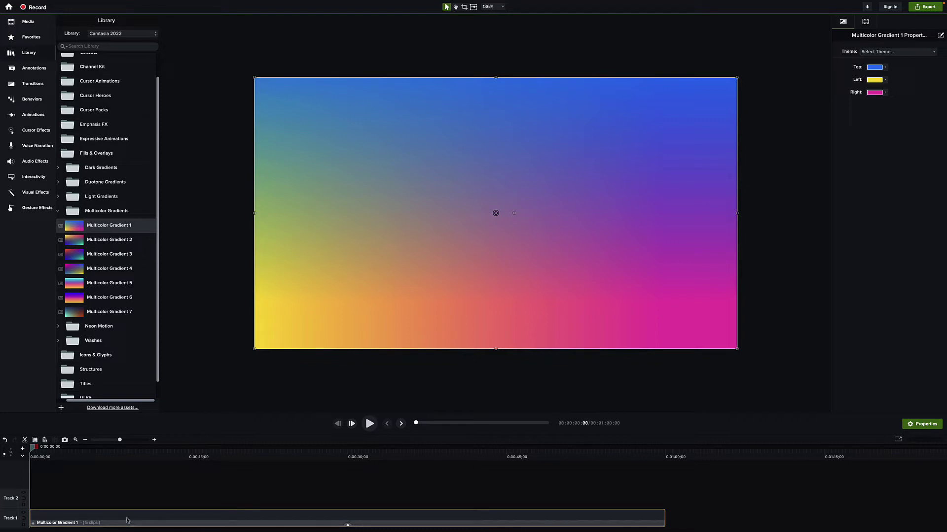
key(Delete)
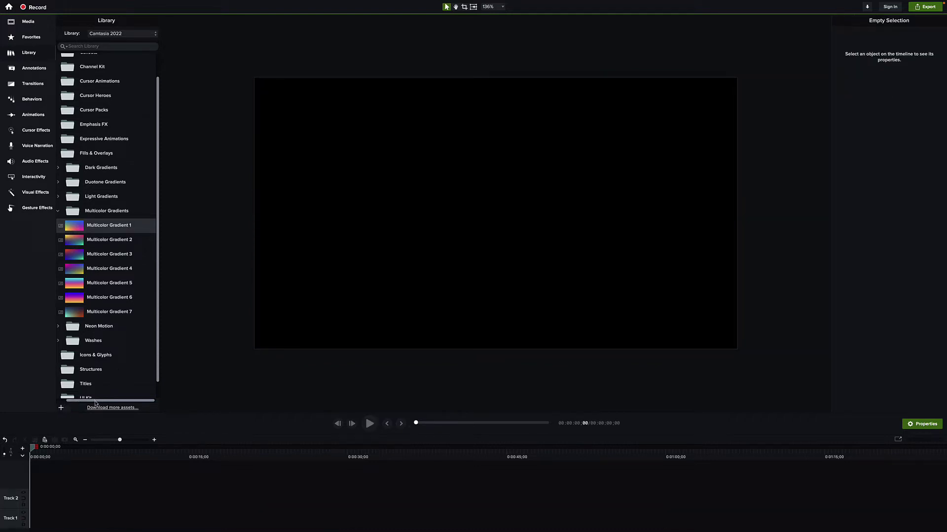
Step: Collapse the Fills & Overlays folder and expand Micro Animations under Icons & Glyphs
scroll(96, 402, left, 2)
click(68, 211)
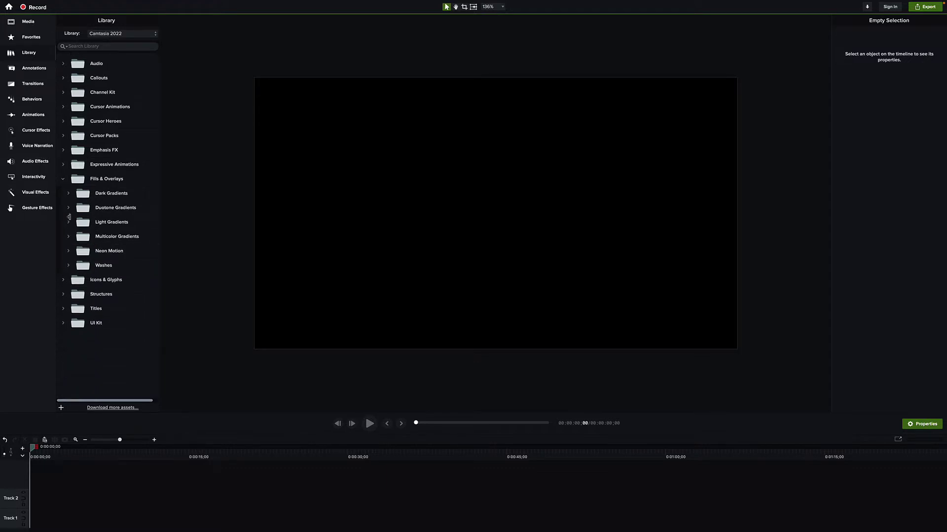
click(63, 179)
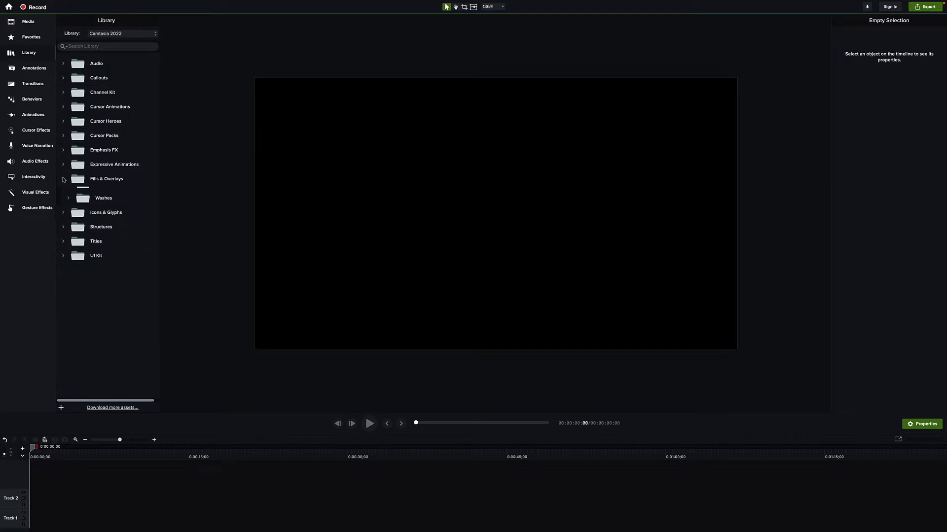
click(64, 194)
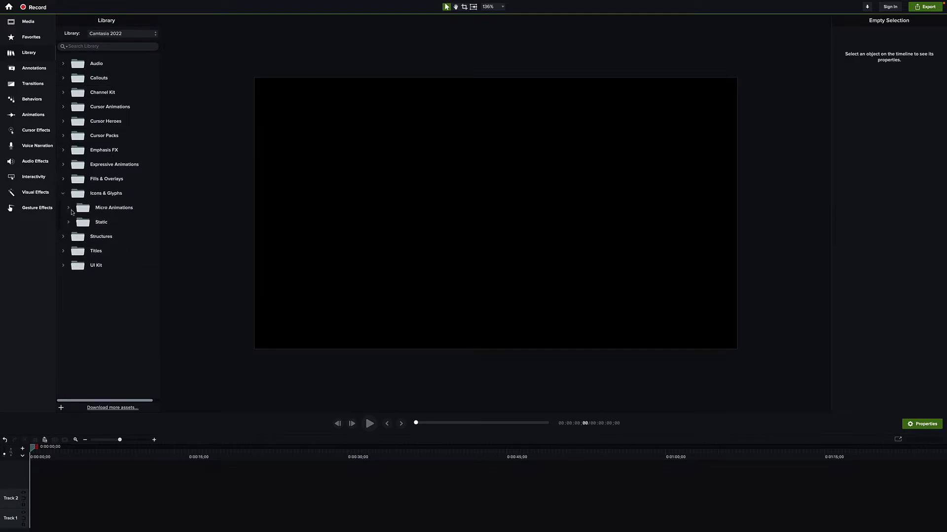
click(69, 209)
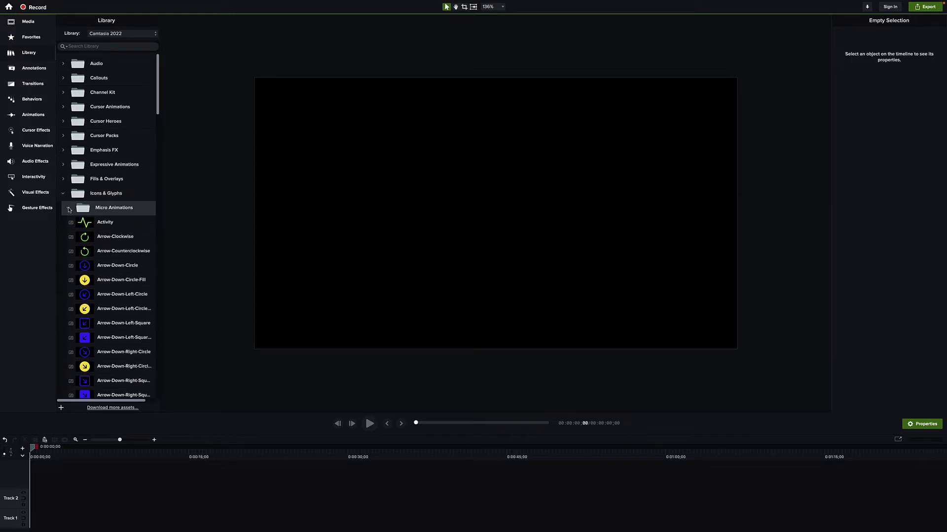
Step: Preview the Arrow-Down-Left-Square icon from Micro Animations and collapse that folder
scroll(112, 310, down, 1)
double_click(104, 316)
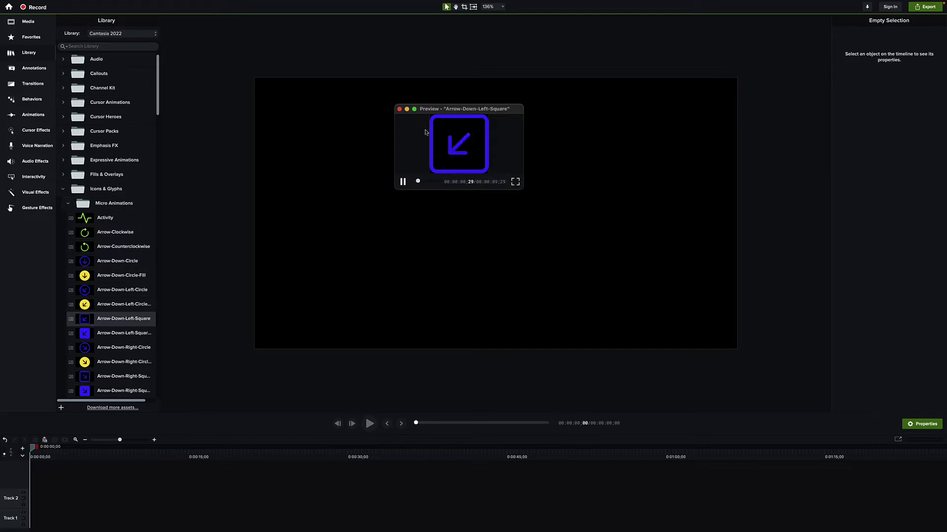
click(399, 109)
click(69, 205)
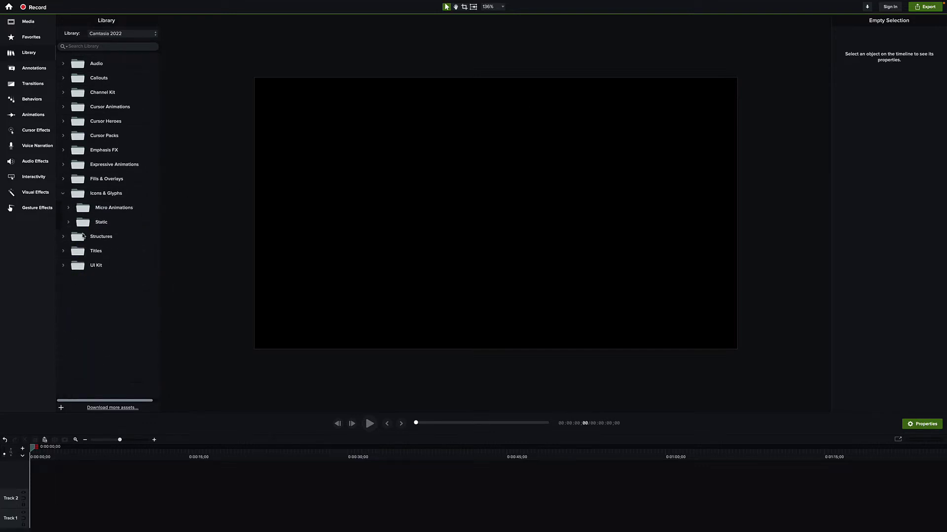
Step: Look into the Static icons folder, collapsing it and the Icons & Glyphs folder when done
click(68, 223)
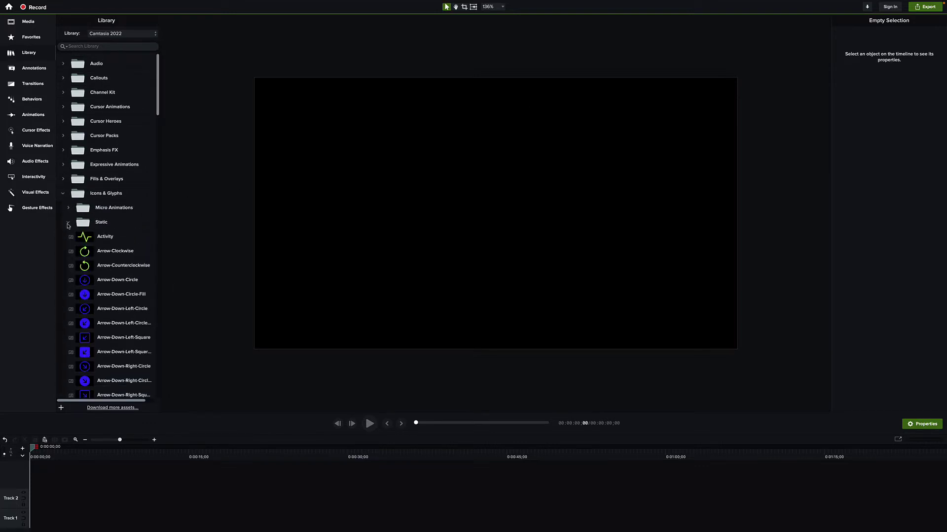
click(68, 224)
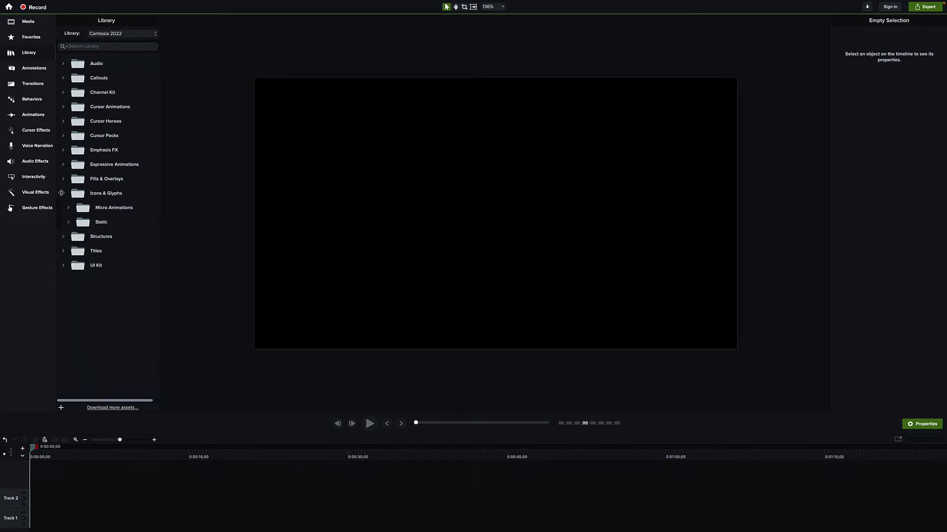
click(62, 193)
Step: Look into the Buildings folder of Motor City under Structures and preview the MotorCity-Bursts asset
click(62, 209)
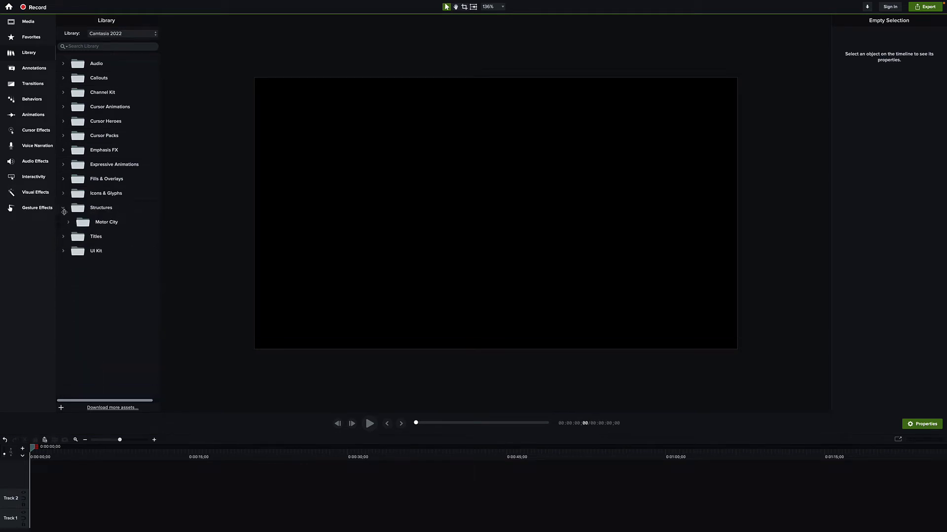
click(66, 223)
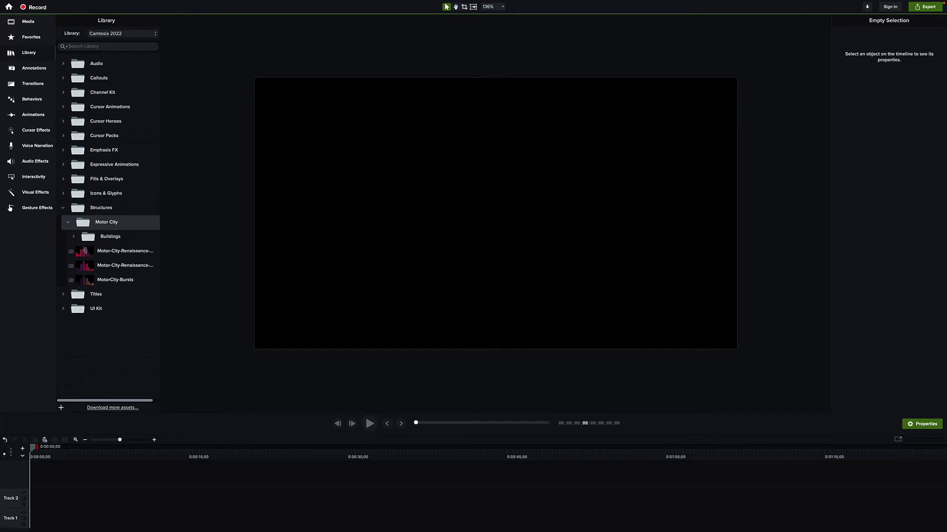
click(73, 238)
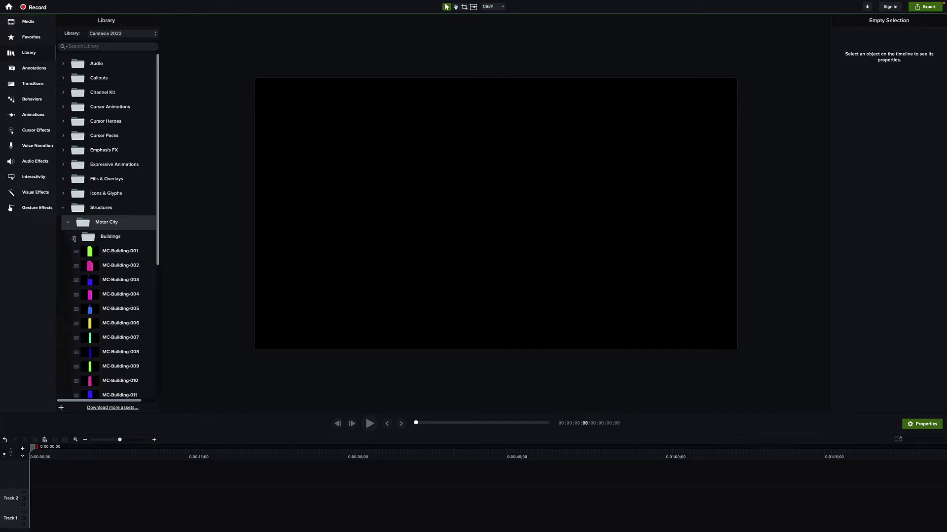
click(74, 238)
double_click(100, 281)
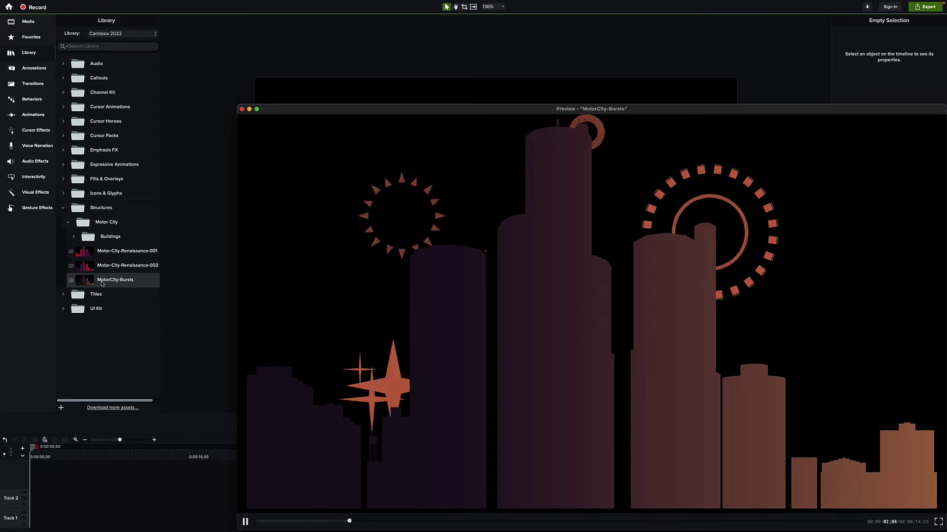
click(242, 109)
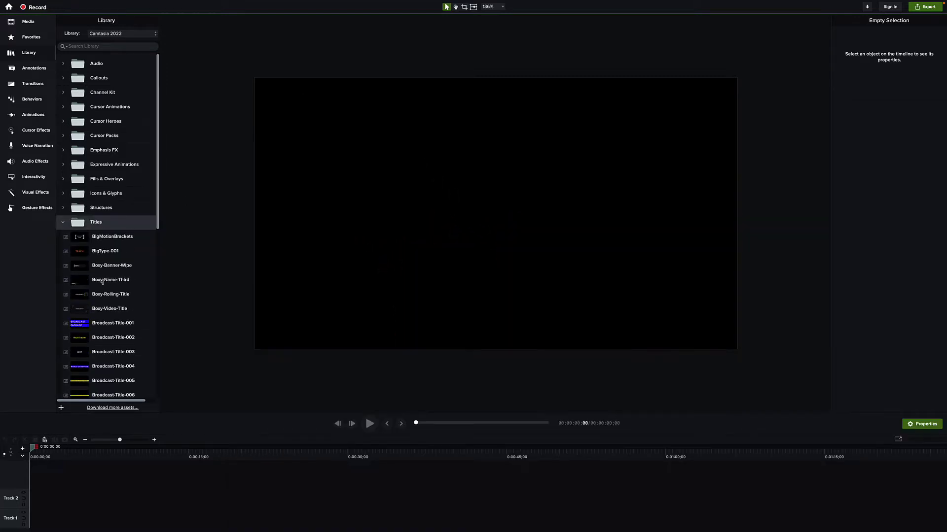
Step: Preview Broadcast-Title-002 and Broadcast-Title-006 from the Titles folder
scroll(103, 281, down, 1)
double_click(105, 327)
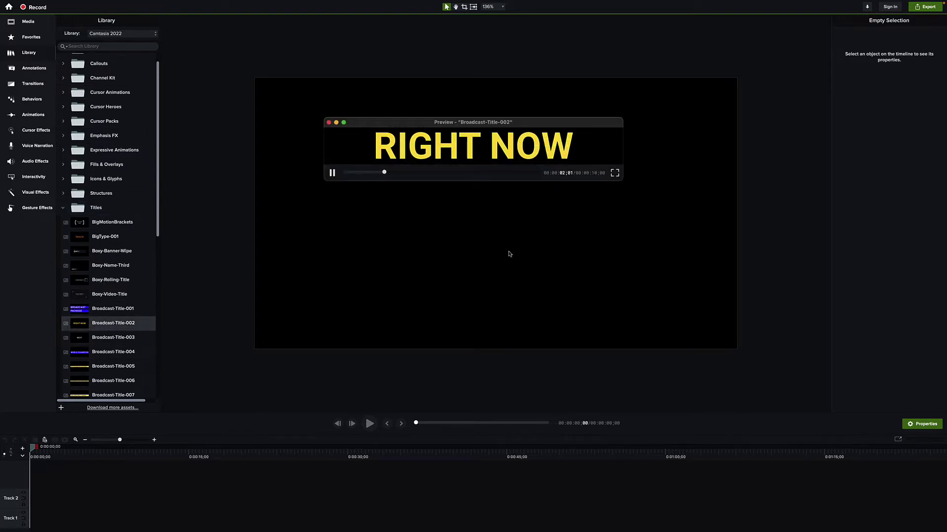
click(329, 123)
double_click(104, 380)
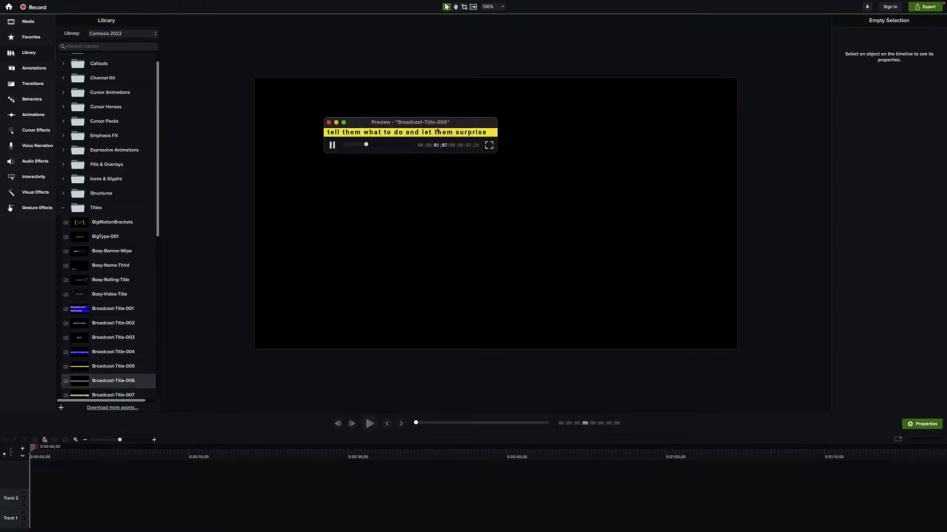
click(329, 123)
Step: Preview the Quote-001, Quote-001-Expressive and Title Brackets assets further down the Titles folder
scroll(124, 319, down, 5)
scroll(123, 320, down, 3)
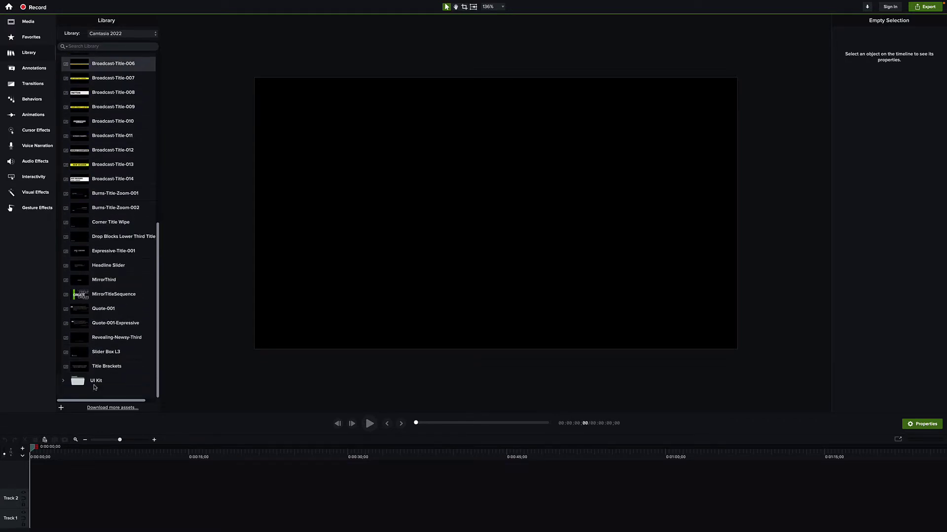
double_click(100, 311)
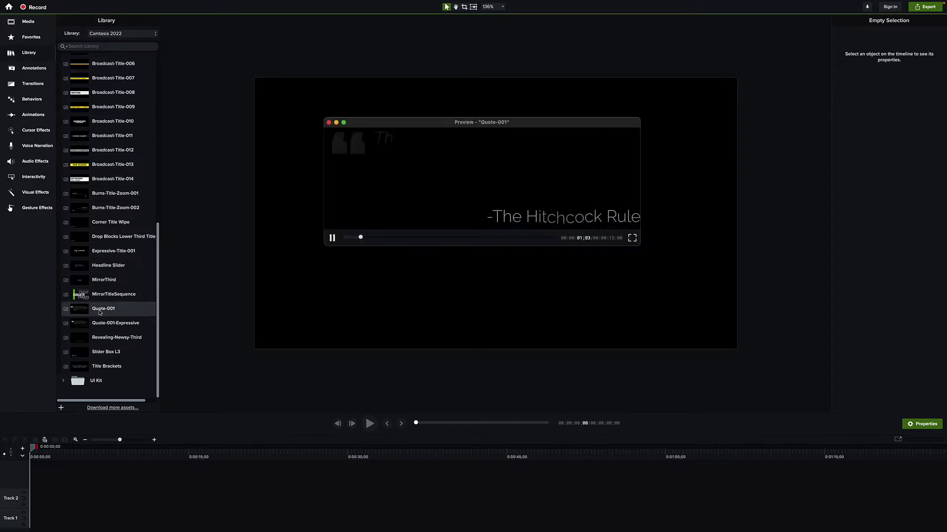
click(329, 123)
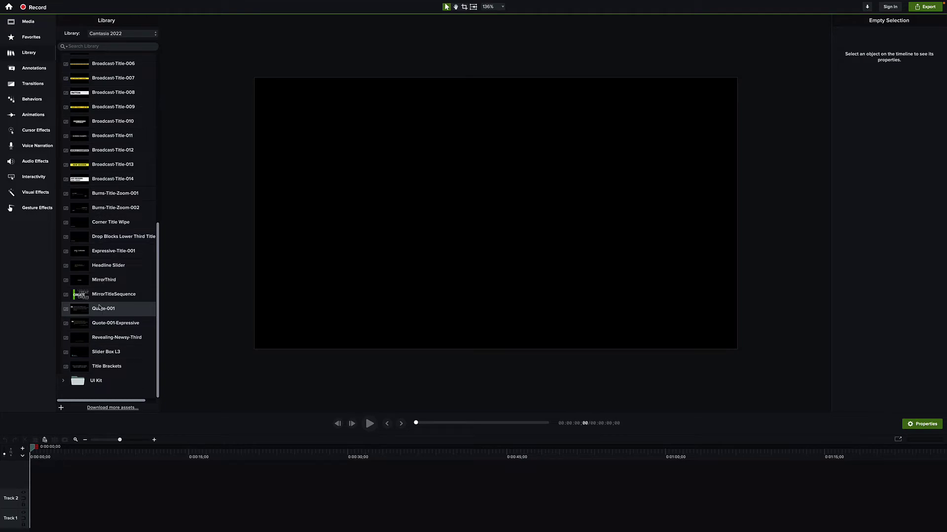
double_click(97, 328)
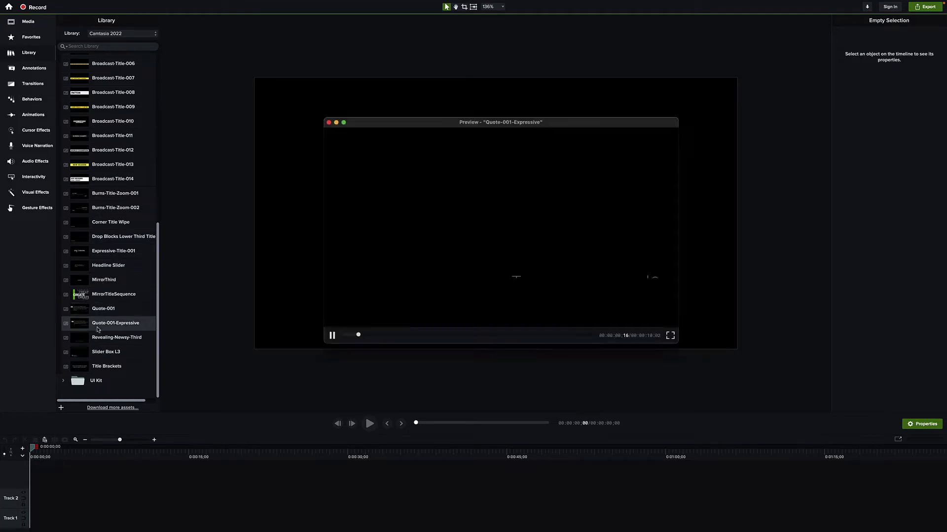
click(329, 122)
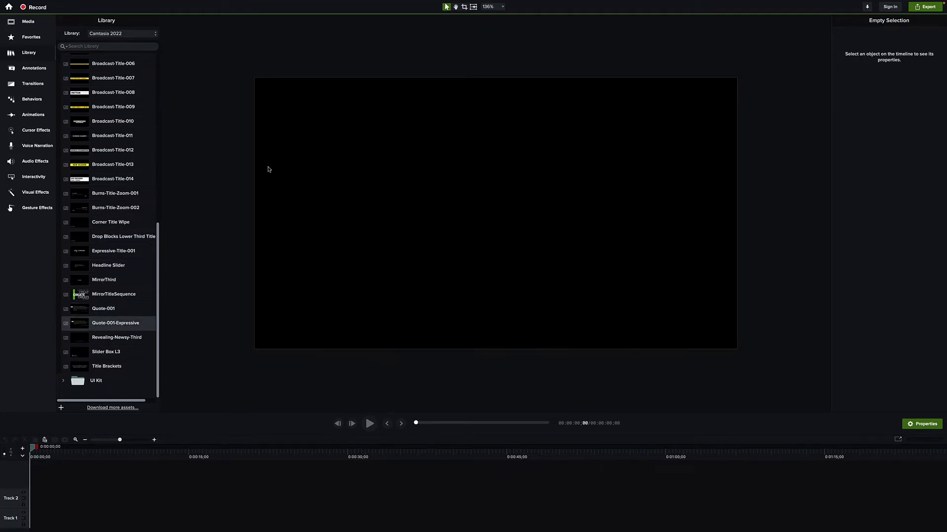
double_click(87, 366)
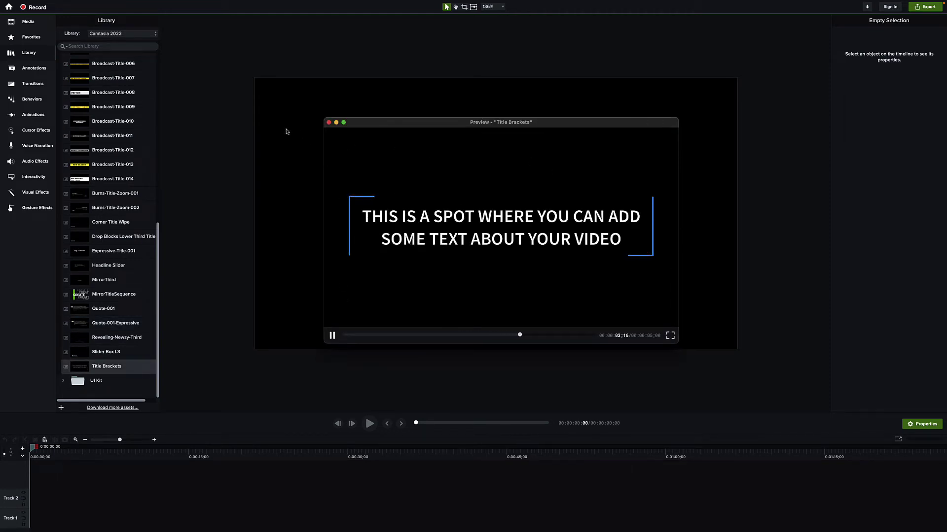
click(329, 123)
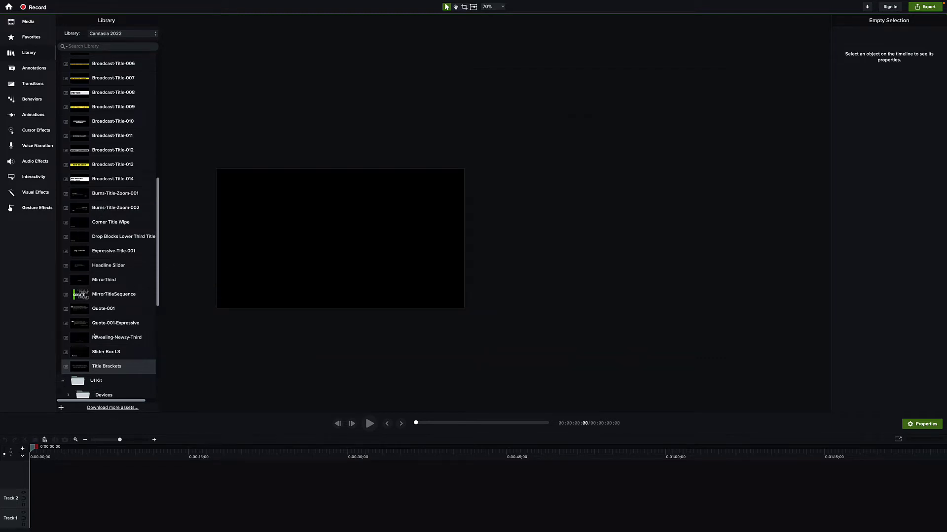
Step: Expand the UI Kit folder, preview its Button-001 asset and look over the remaining UI assets
click(63, 382)
scroll(87, 352, down, 5)
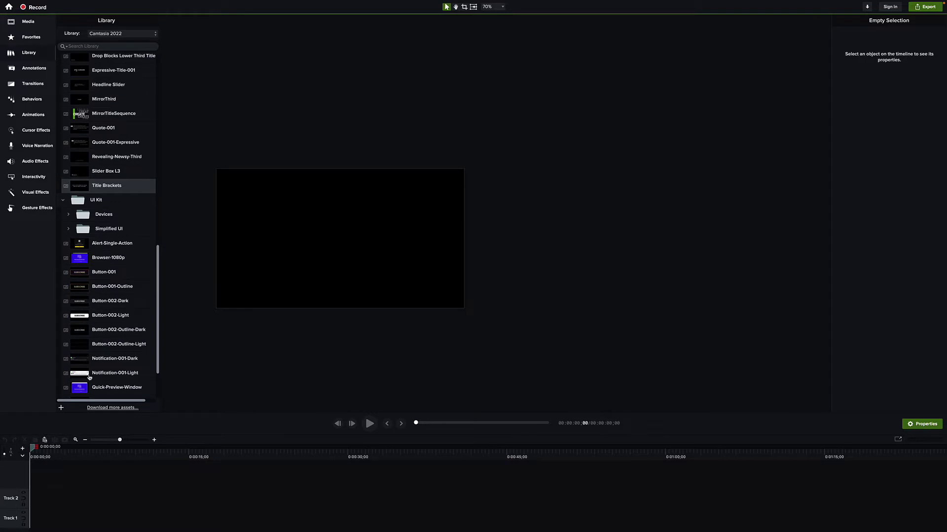
double_click(87, 279)
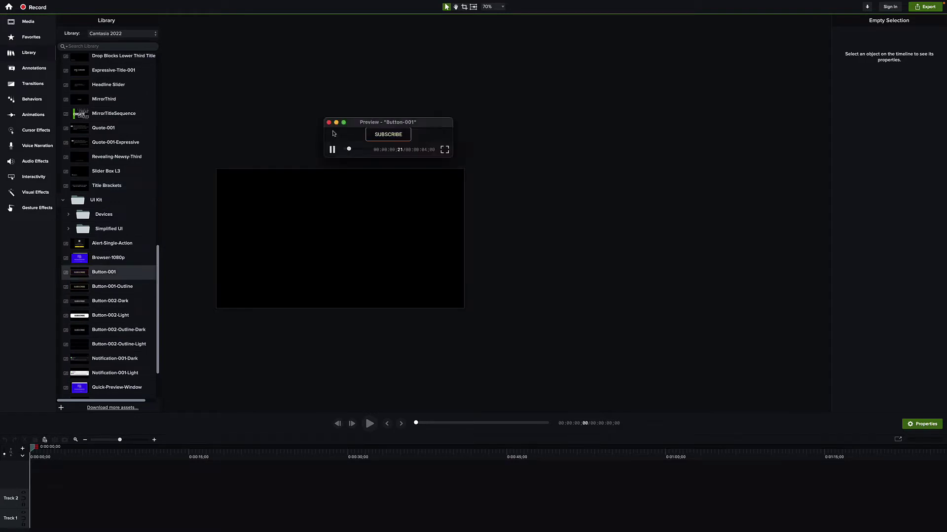
click(329, 122)
scroll(77, 379, down, 2)
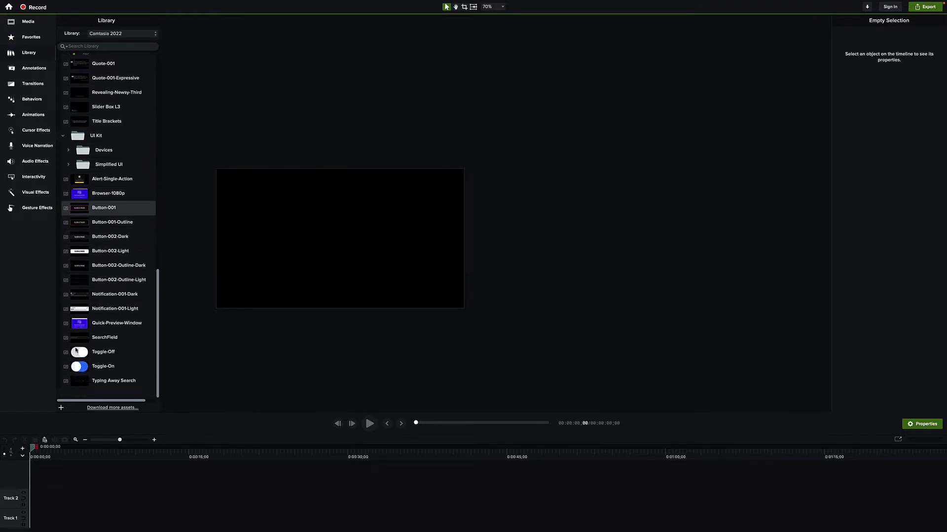
Step: Return to the Titles folder in the library and collapse it
scroll(99, 303, up, 6)
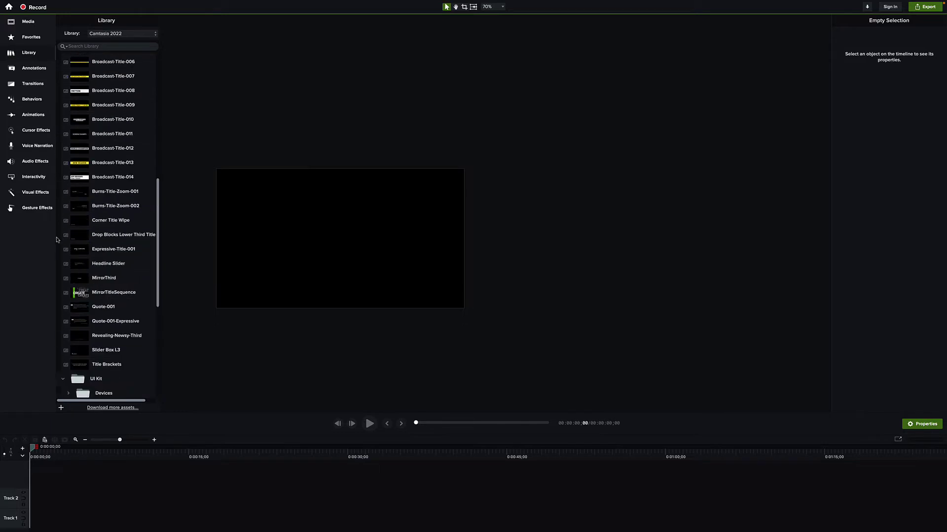
scroll(126, 183, up, 7)
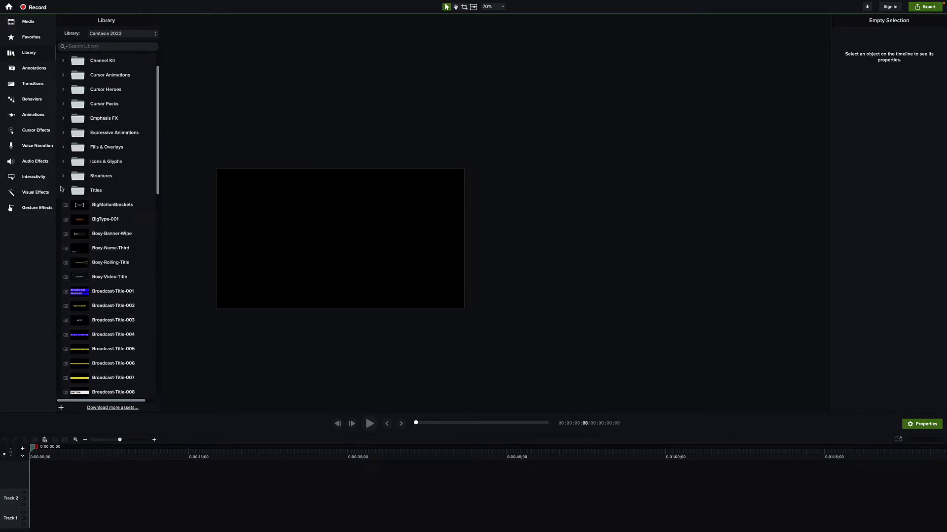
click(62, 190)
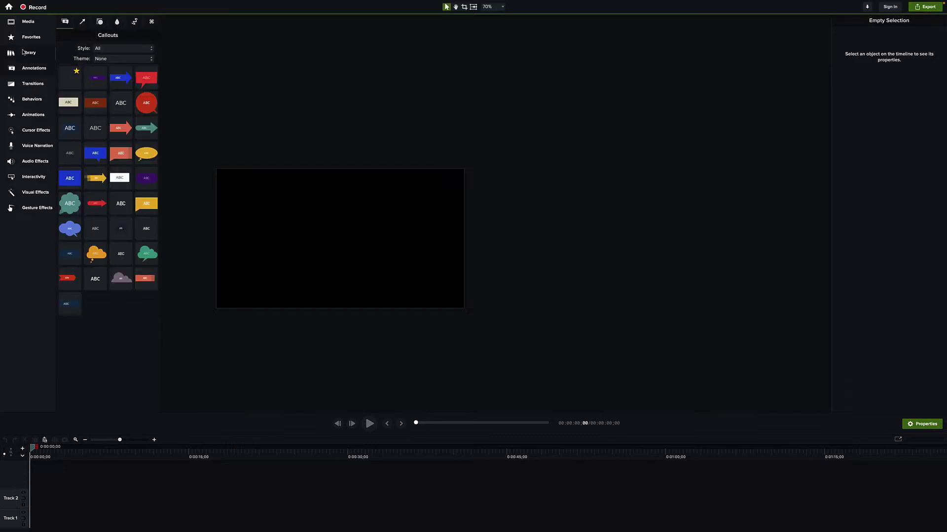
Step: Look through the arrow and shape annotations and check the style choices for shapes
click(24, 54)
click(27, 68)
click(82, 23)
click(100, 23)
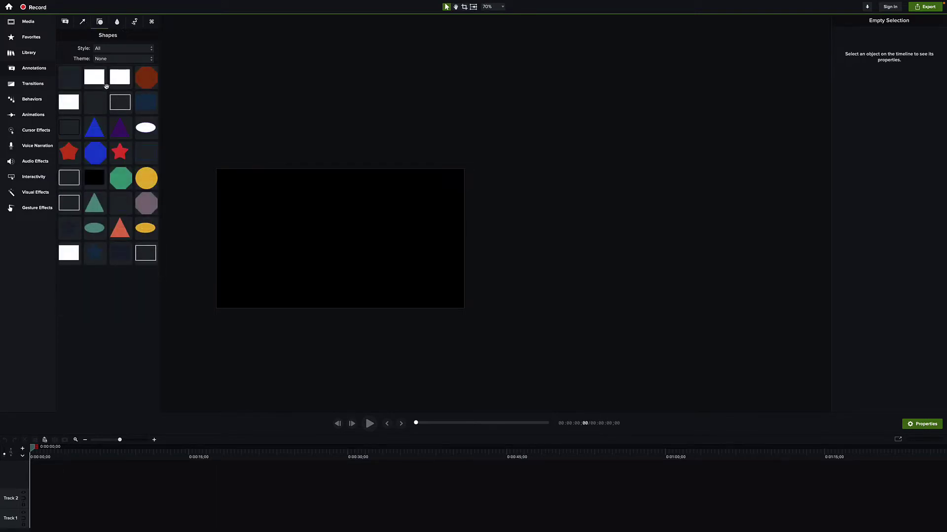
click(109, 50)
click(149, 131)
Step: Look through the remaining annotation types, including Sketch Motion, and return to Callouts
click(117, 22)
click(133, 22)
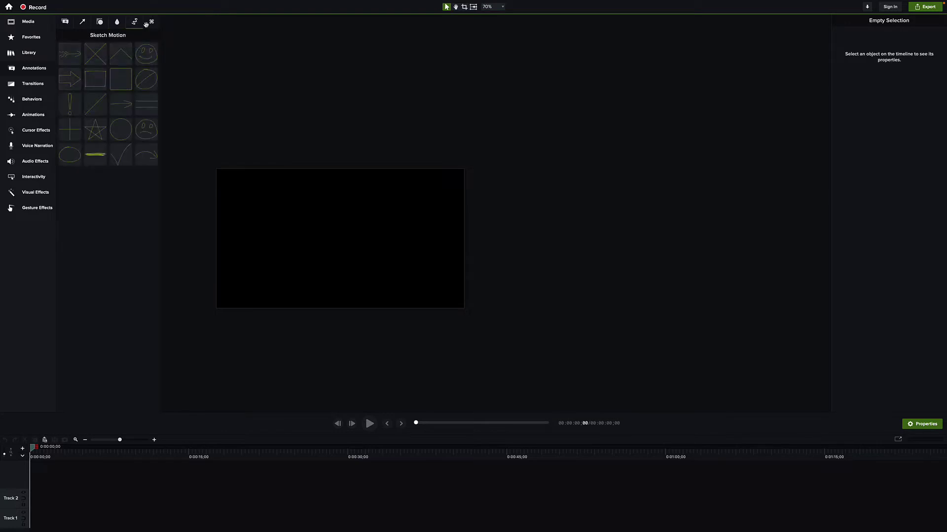
click(151, 21)
click(65, 22)
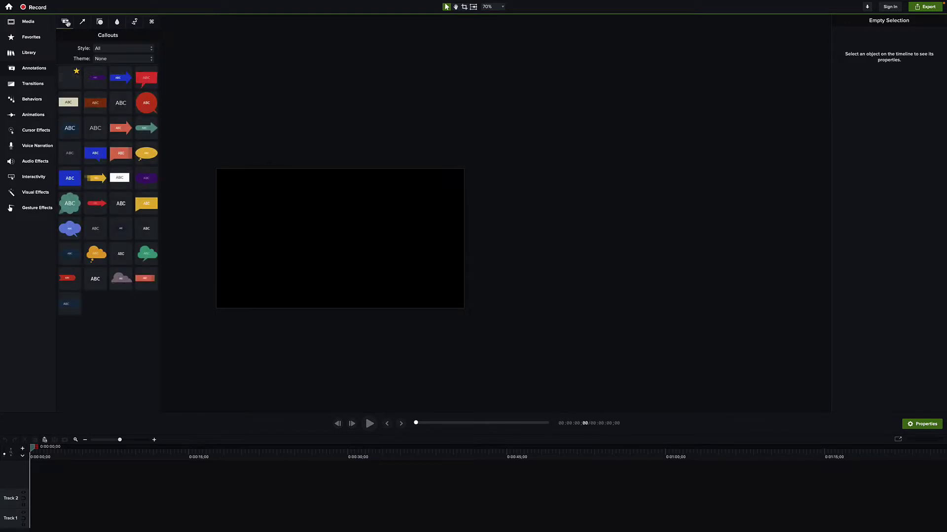
Step: Browse the available transitions from Action Wipe down to Diamonds
click(27, 87)
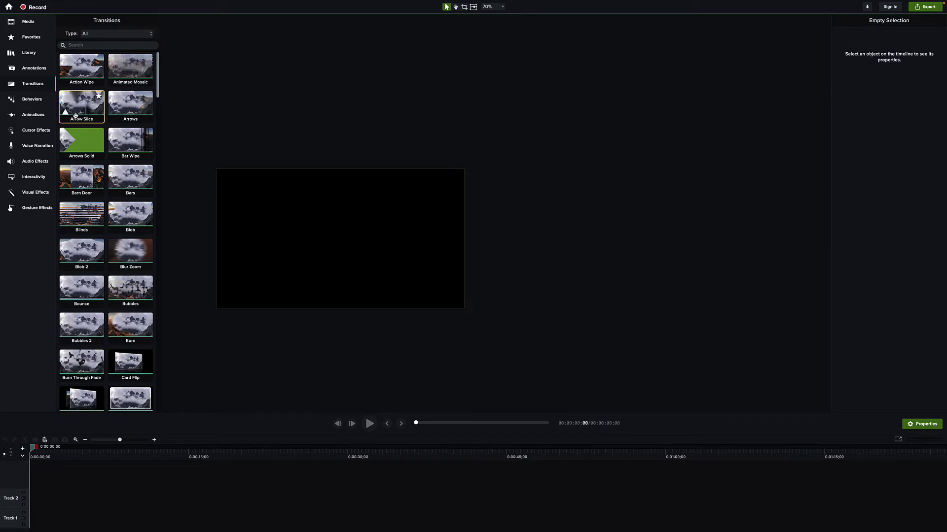
scroll(115, 275, down, 5)
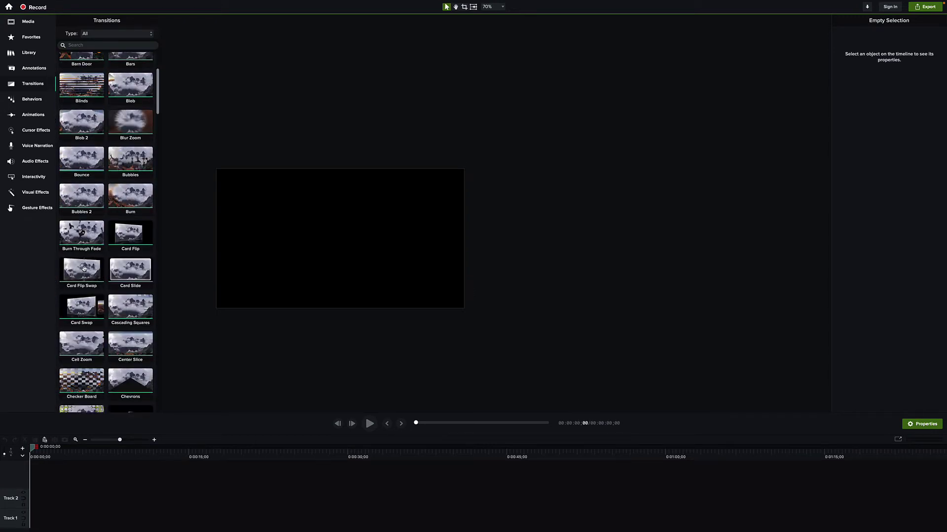
scroll(110, 262, up, 5)
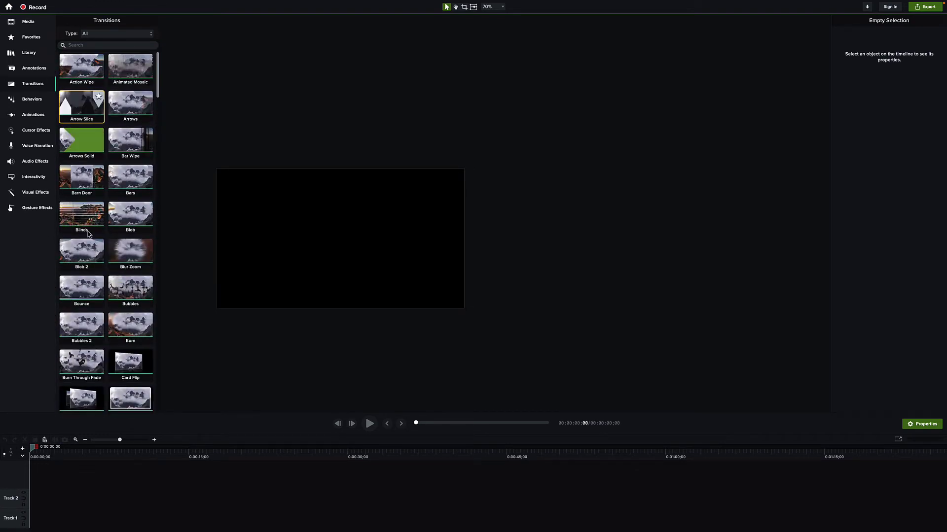
scroll(158, 79, down, 1)
drag(158, 78, 151, 130)
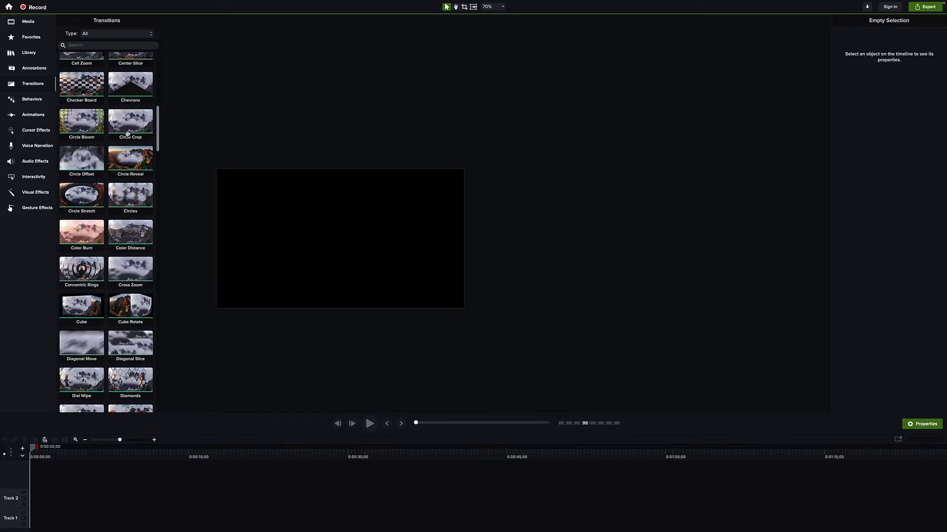
Step: Look over the Behaviors, Animations, Cursor Effects and Voice Narration tools
click(36, 105)
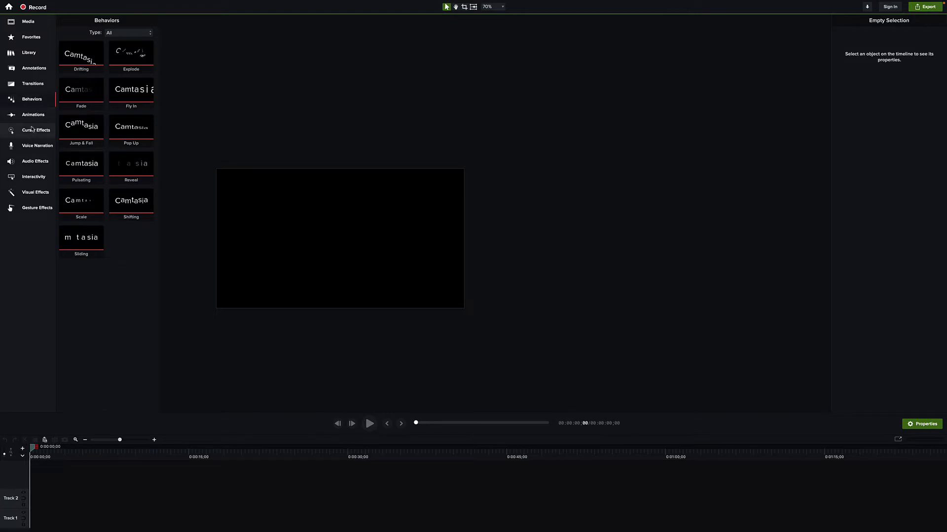
click(31, 118)
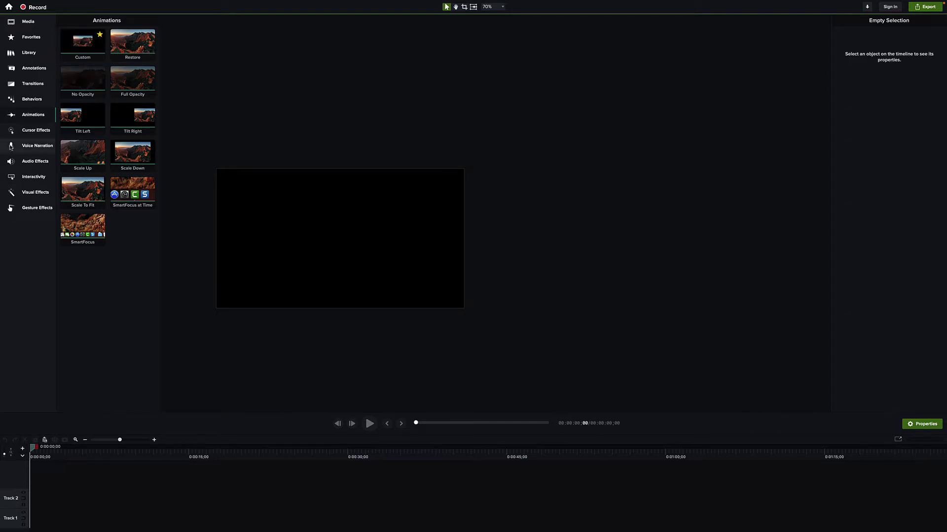
click(34, 130)
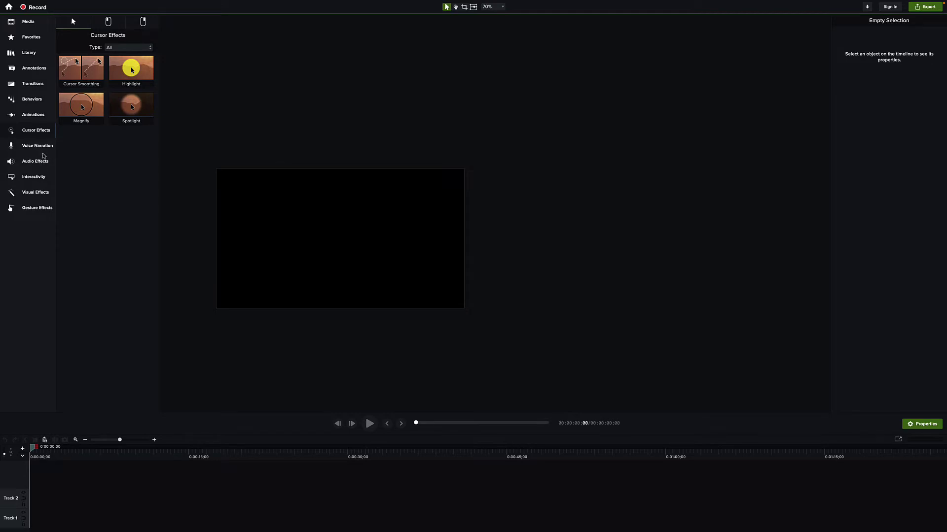
click(43, 151)
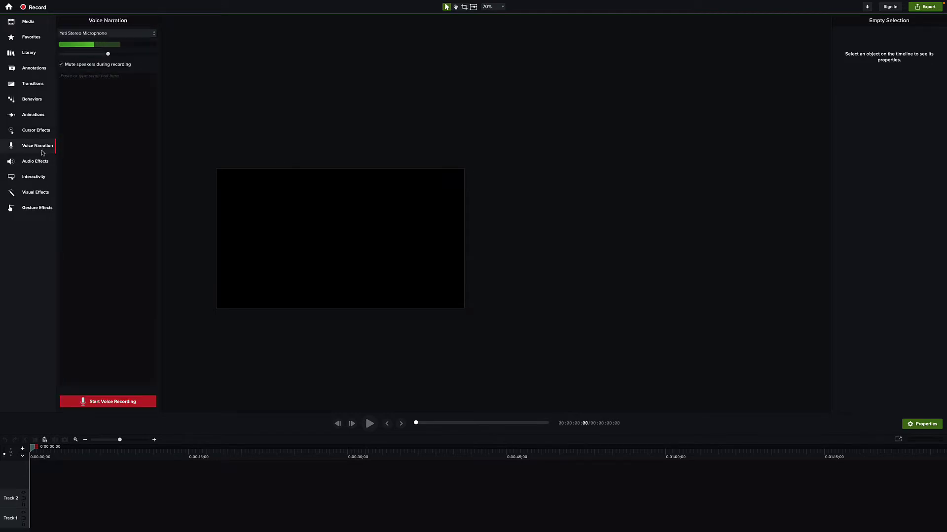
Step: Look through the Audio Effects, Interactivity quiz options and the full list of Visual Effects
click(27, 166)
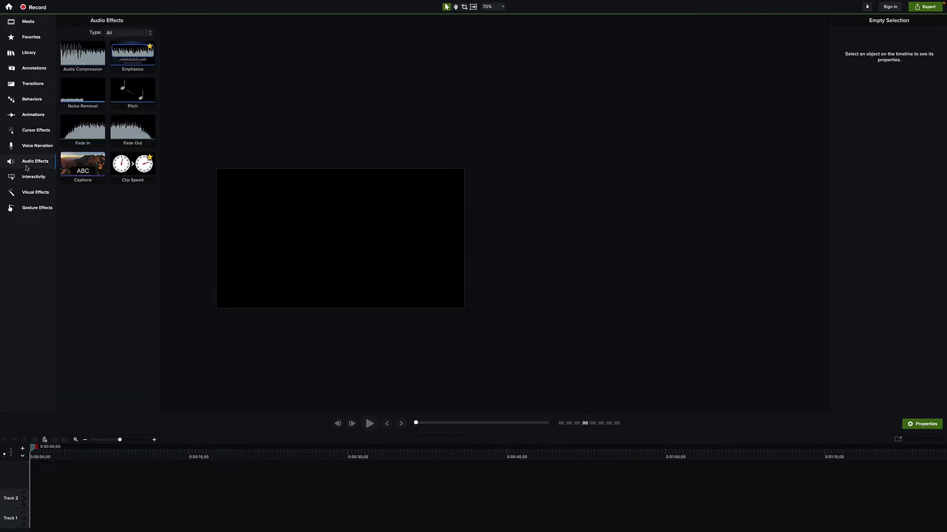
click(23, 179)
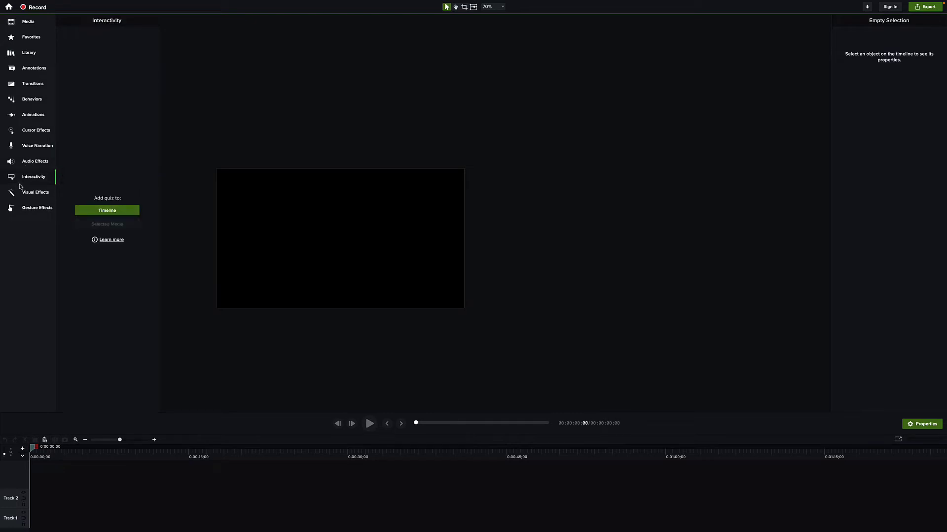
click(21, 193)
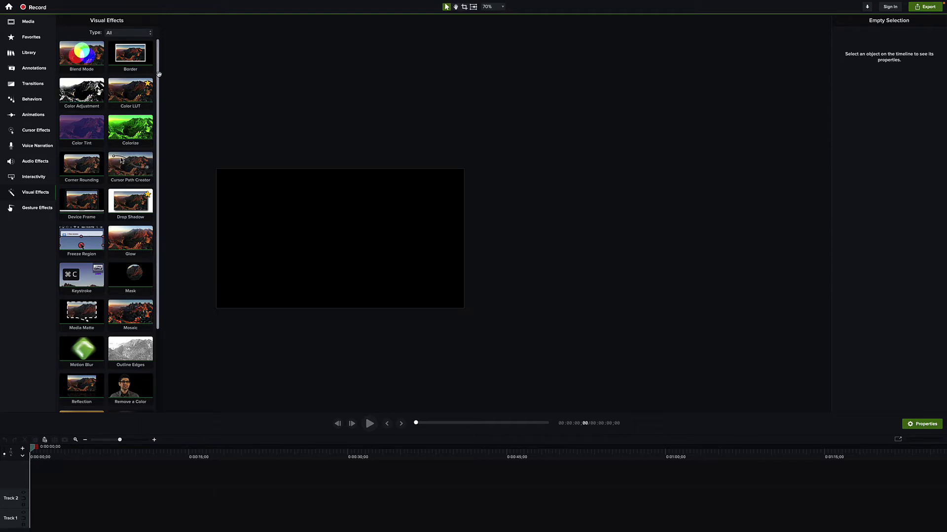
scroll(151, 123, down, 3)
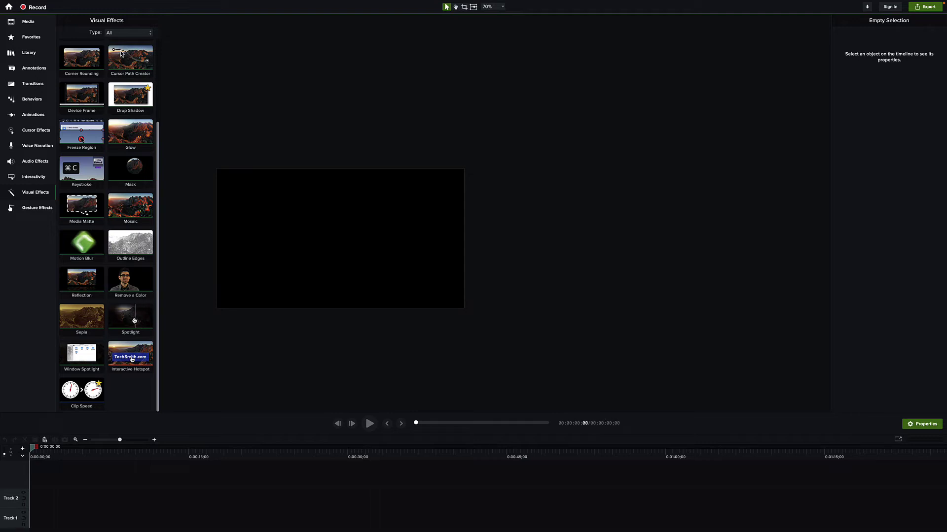
Step: Look over the Gesture Effects and their type filter, and return to the start of the Visual Effects list
click(35, 208)
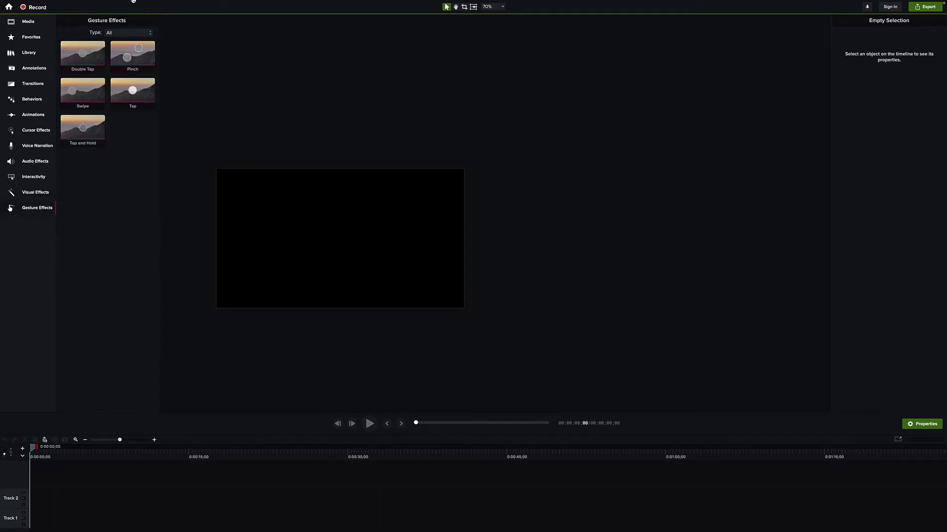
click(125, 35)
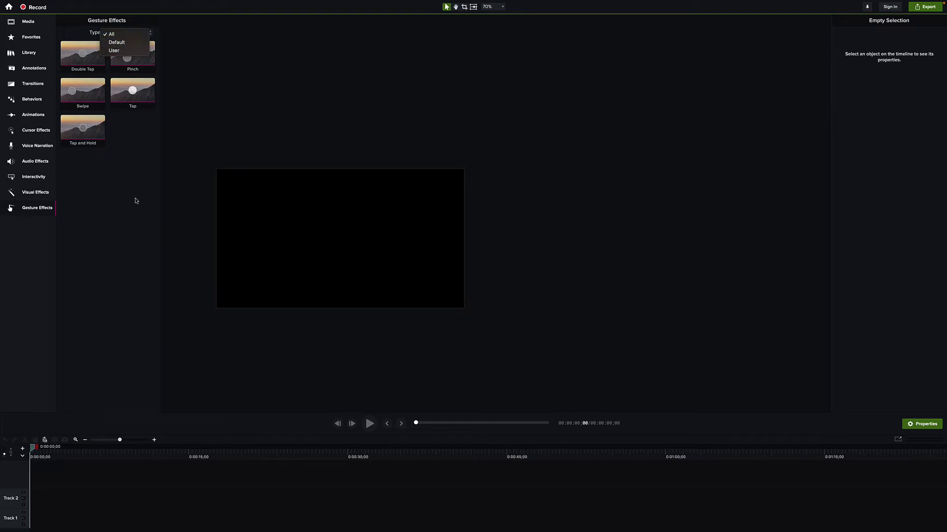
click(222, 114)
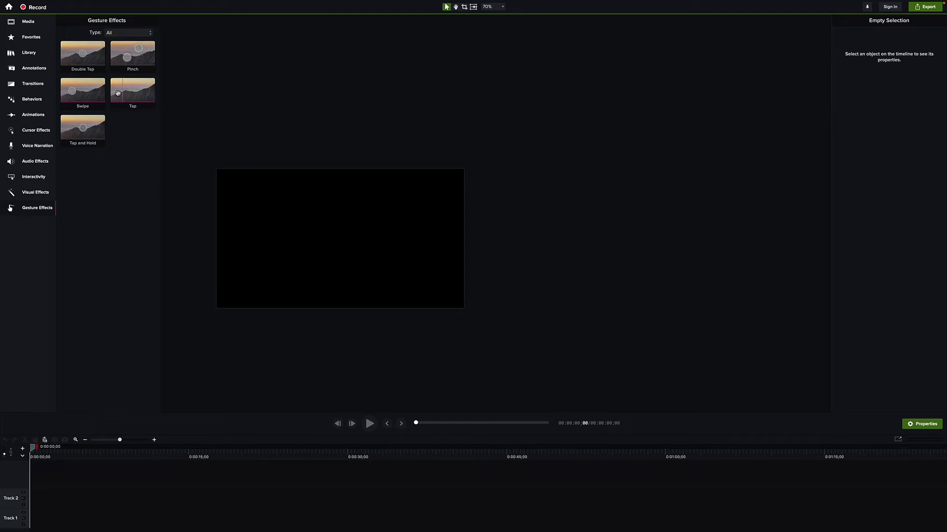
click(41, 195)
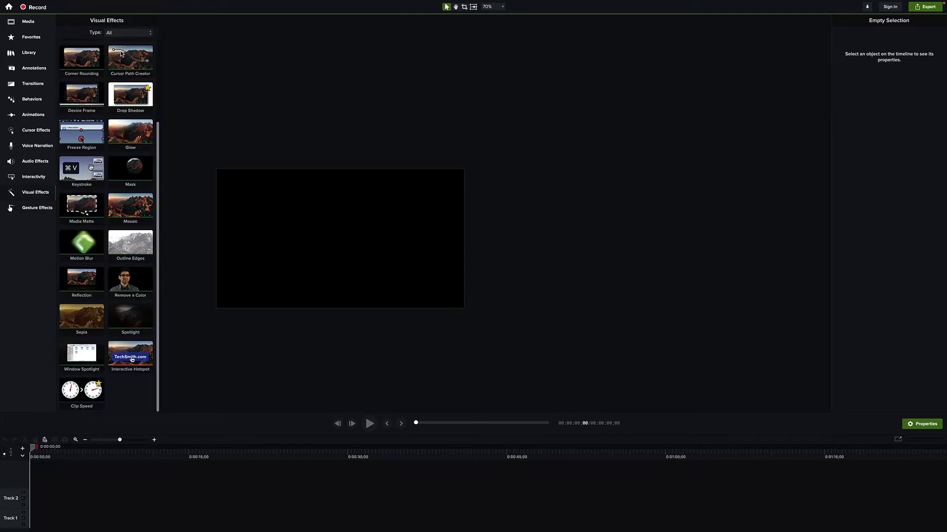
scroll(96, 166, up, 3)
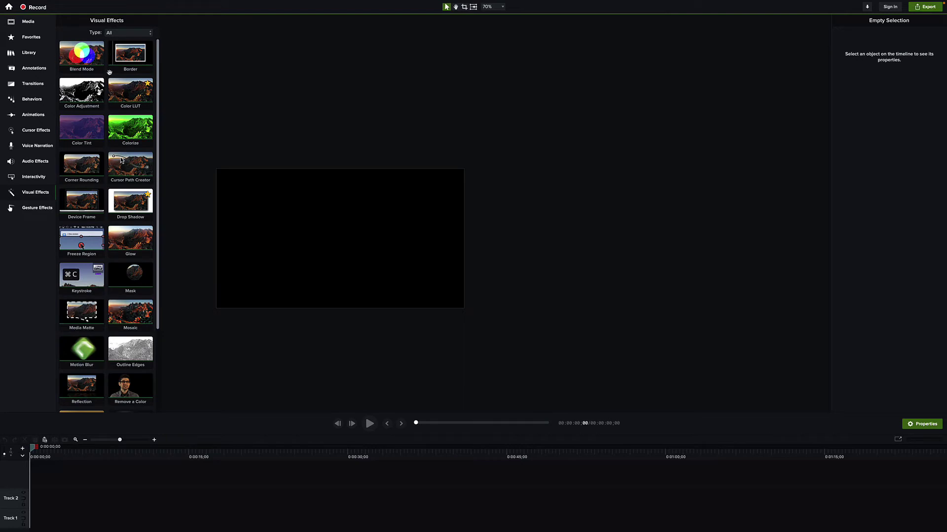
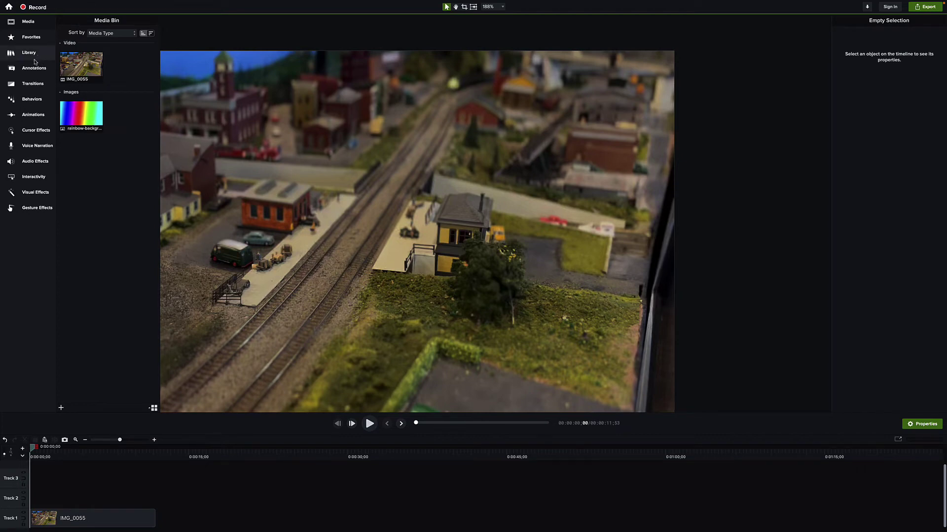
Step: Add the library's Multicolor Gradient 1 on Track 2 over the IMG_0055 video and set its Top color to green
click(34, 60)
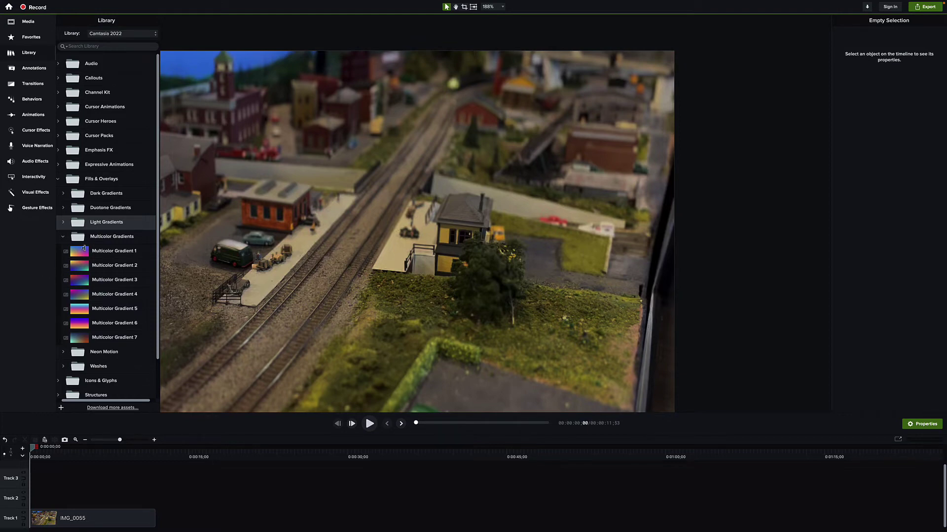
drag(82, 249, 32, 503)
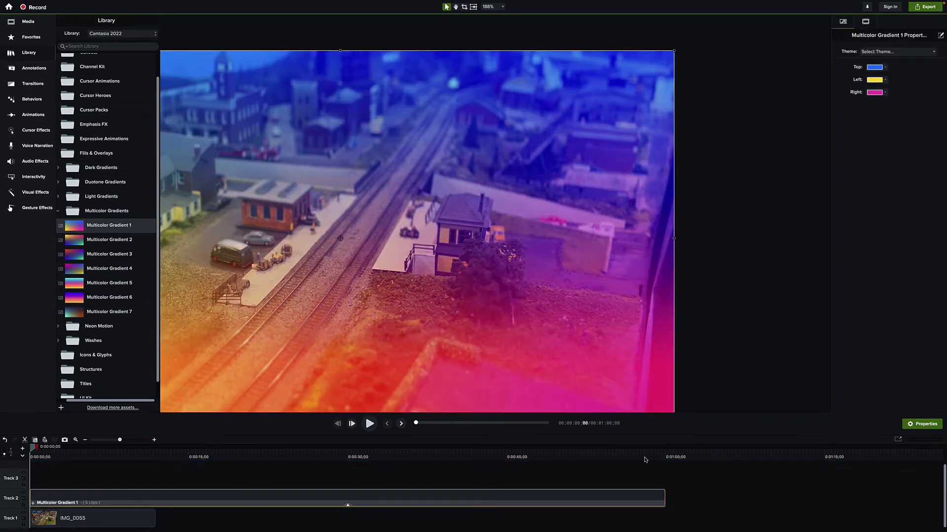
click(879, 68)
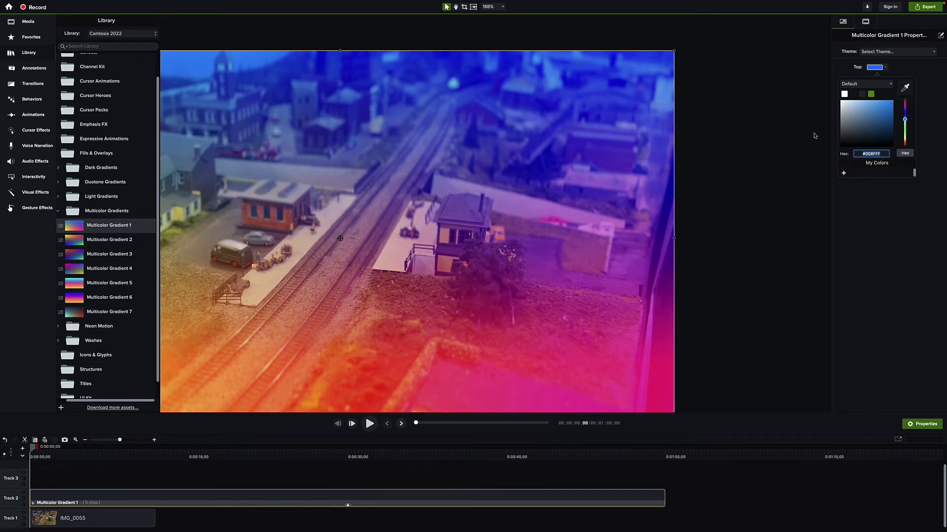
click(870, 94)
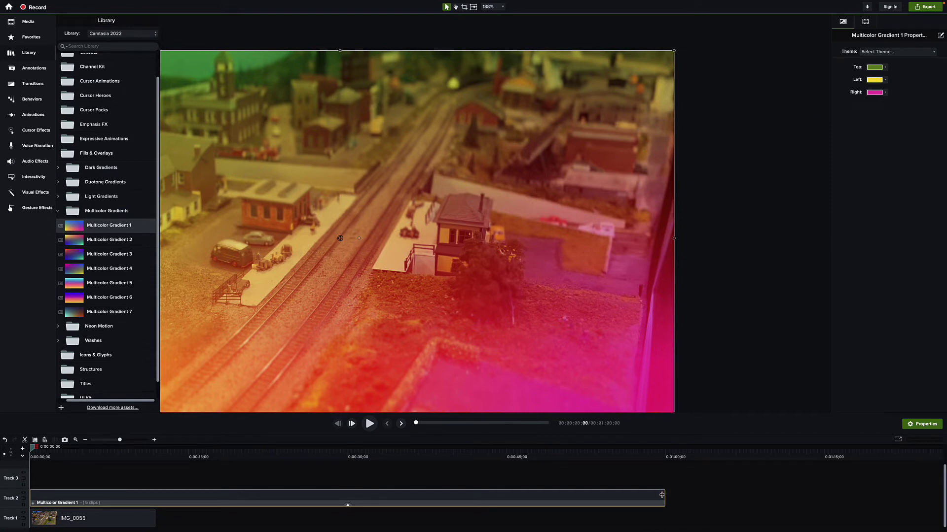
Step: Trim the Multicolor Gradient 1 clip to the end of the IMG_0055 clip, and delete the gradient from Track 2
drag(662, 495, 154, 504)
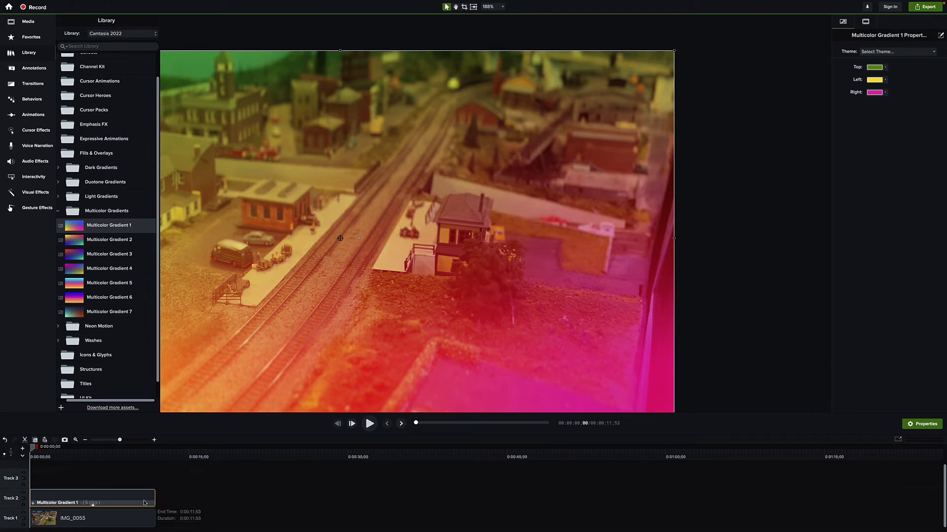
click(23, 494)
click(23, 495)
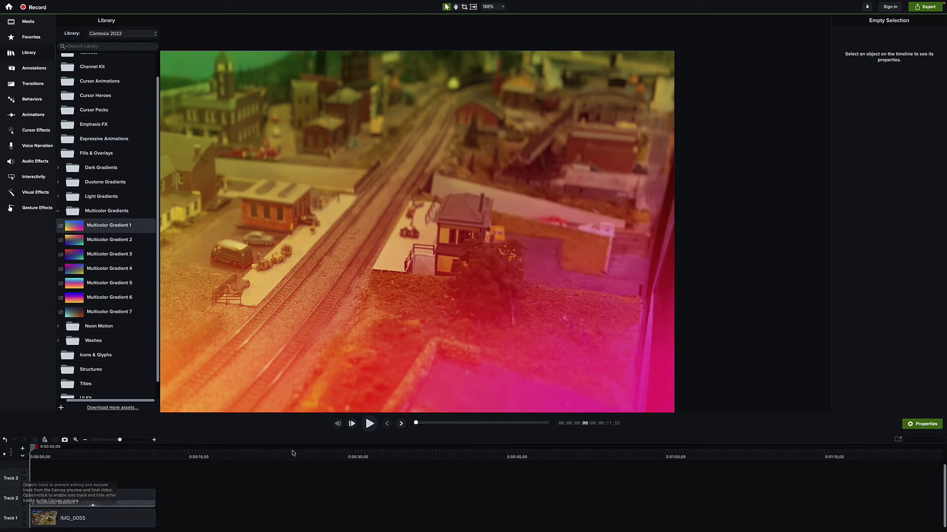
click(120, 493)
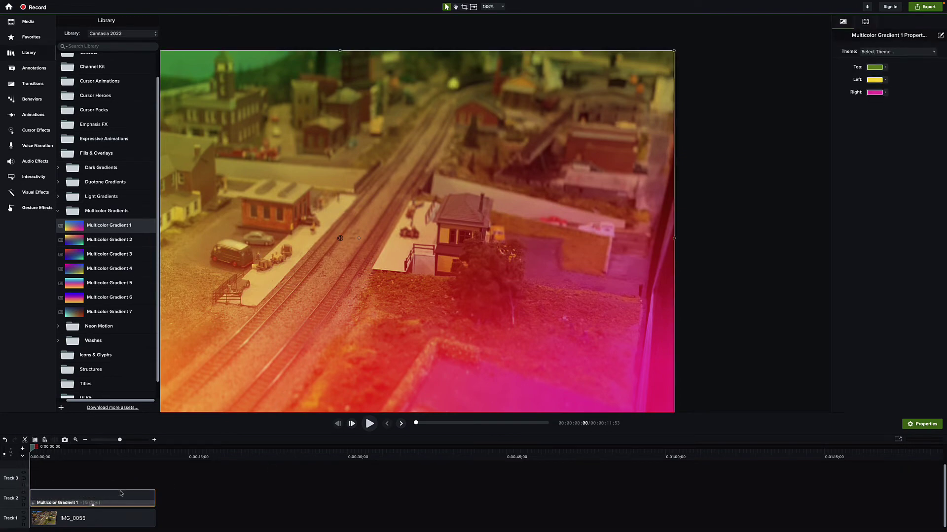
key(Delete)
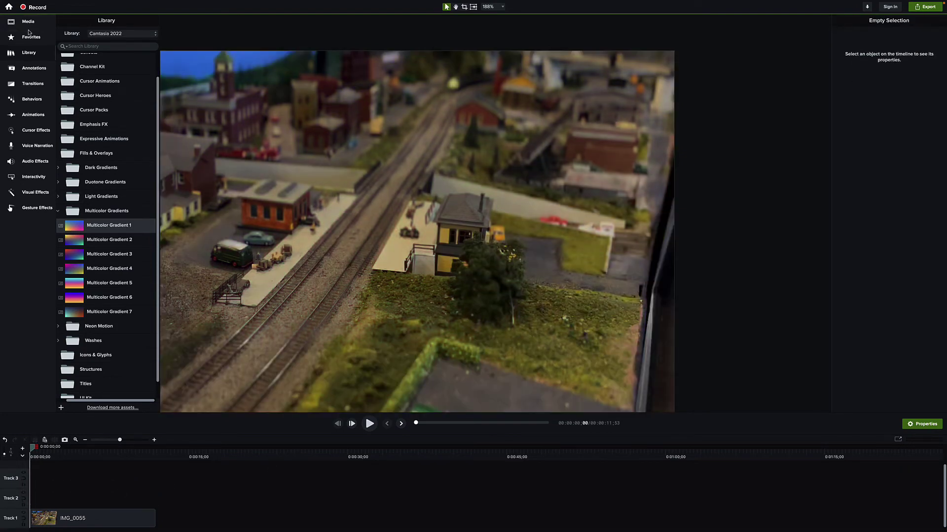
Step: Place the rainbow-background image on Track 2 above the video and apply the Blend Mode visual effect to it
click(28, 21)
drag(81, 113, 158, 502)
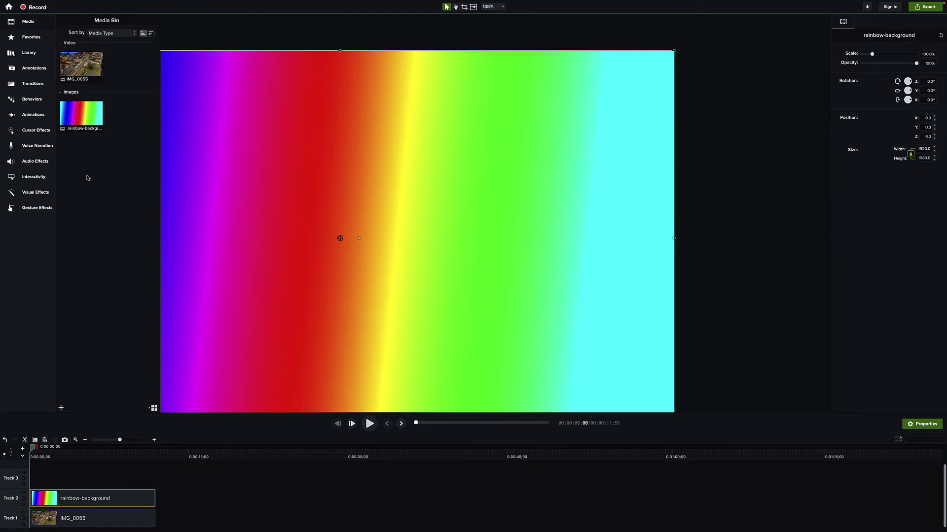
click(37, 192)
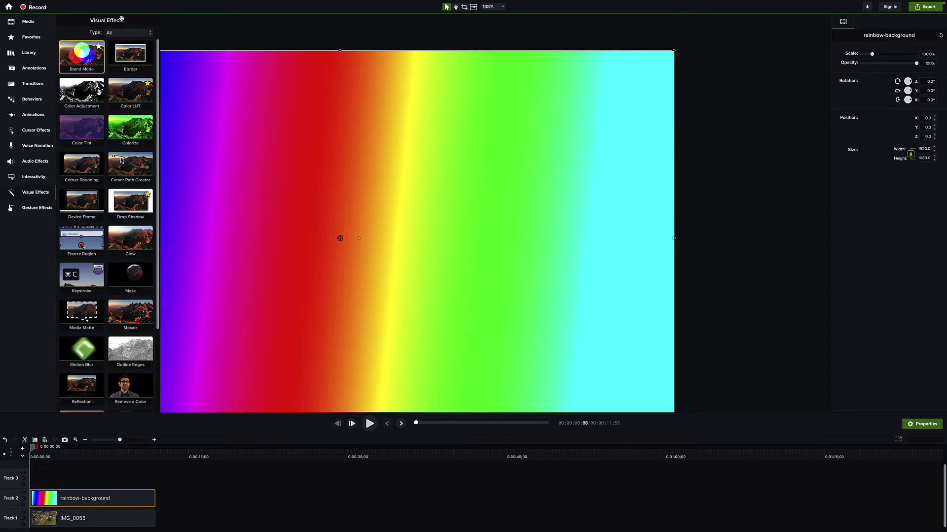
drag(81, 56, 83, 504)
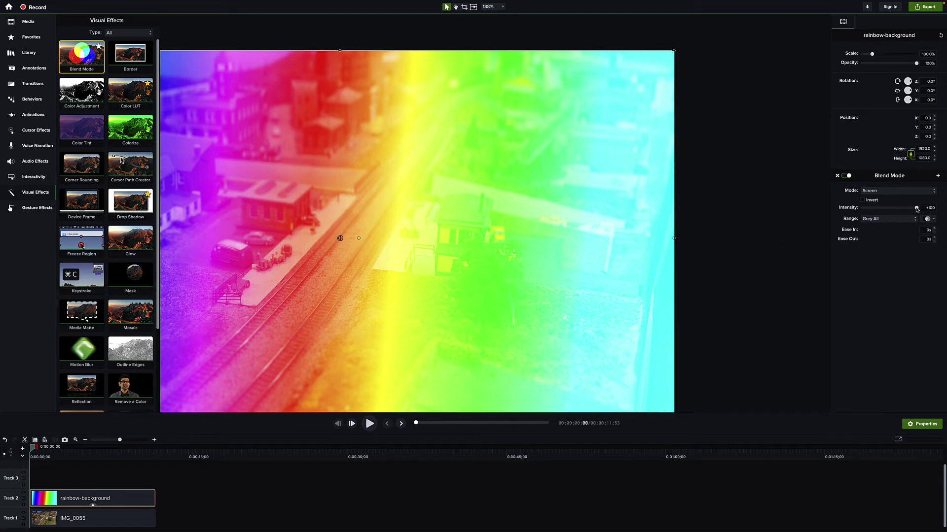
Step: Examine the Blend Mode's intensity, range and mode options, and delete the rainbow-background clip from Track 2
mouse_move(916, 209)
mouse_down()
mouse_move(863, 214)
mouse_move(916, 211)
mouse_up()
click(898, 220)
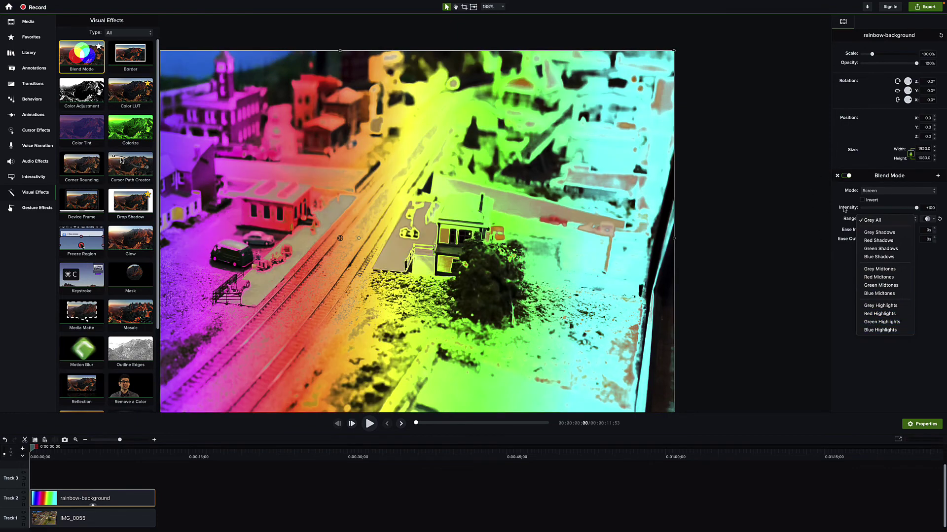
click(827, 213)
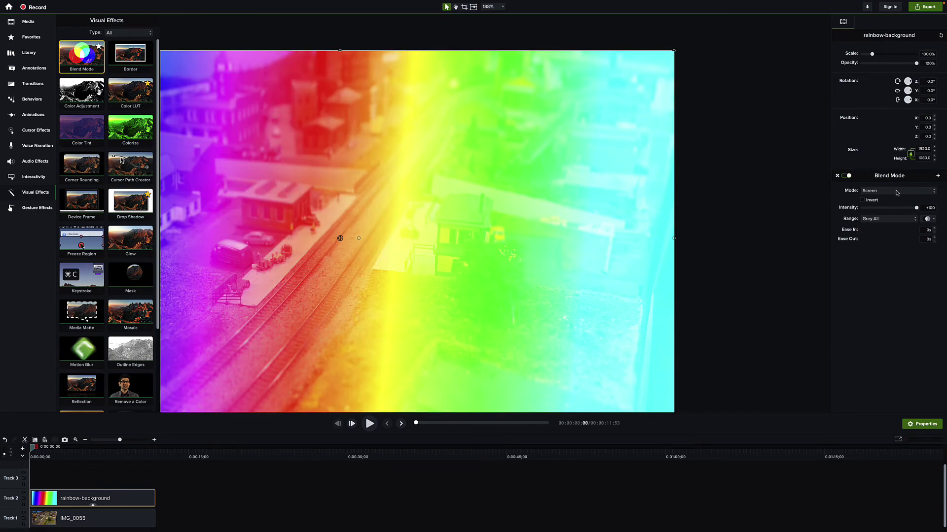
click(896, 192)
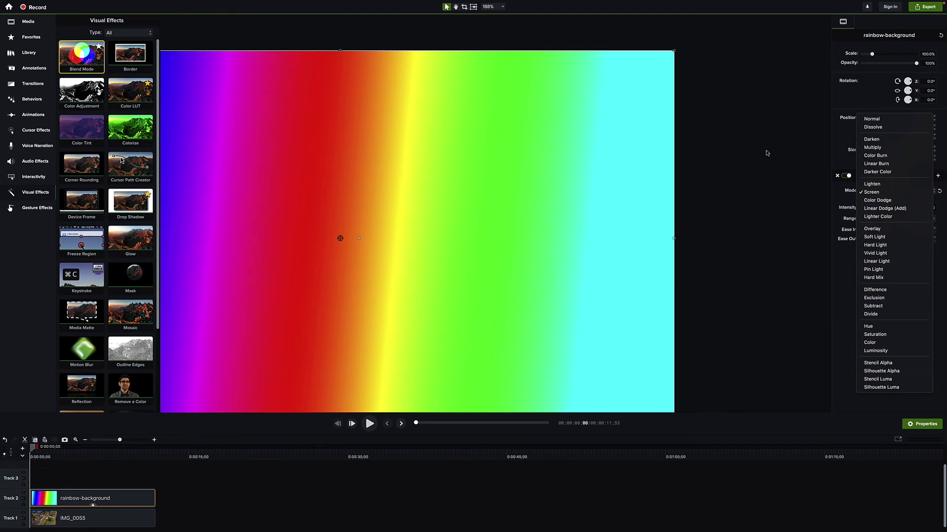
click(767, 153)
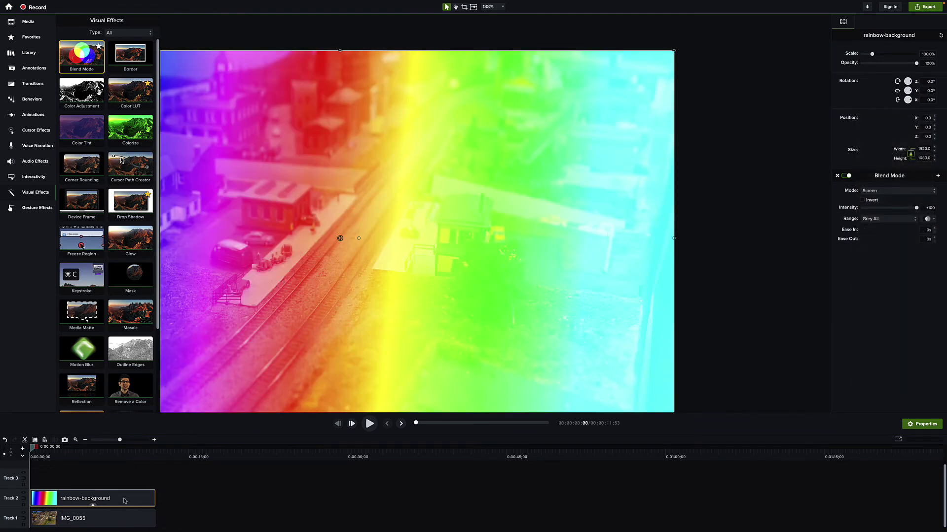
key(Delete)
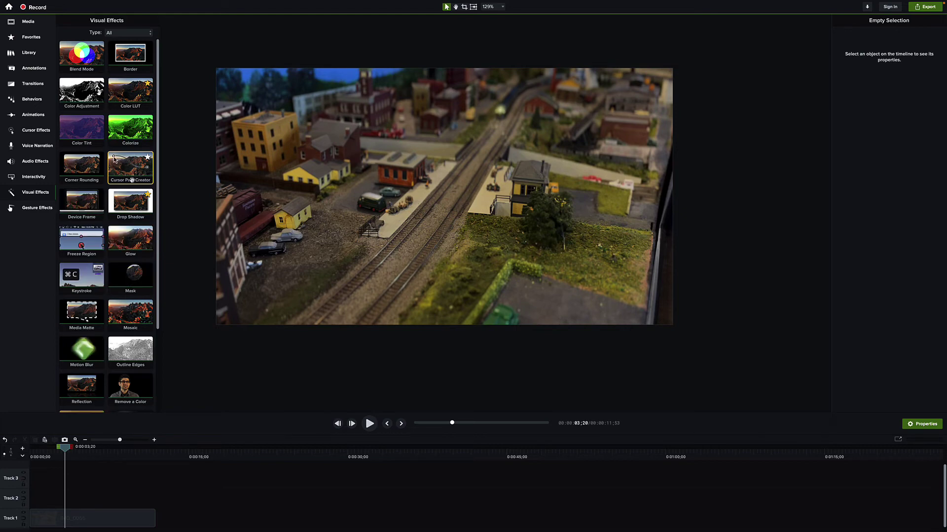
Step: Apply the Cursor Path Creator effect to the IMG_0055 clip on Track 1 and expand the clip's effect bar
drag(131, 180, 74, 517)
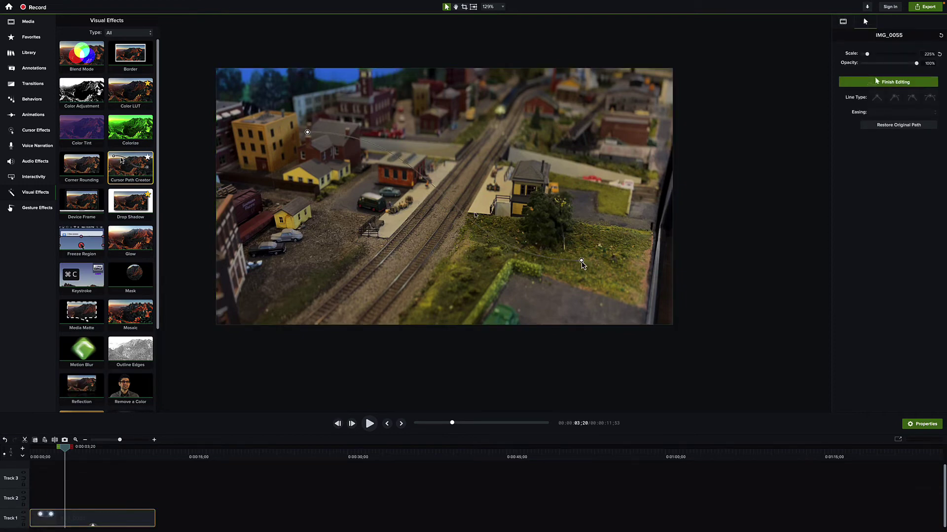
click(92, 526)
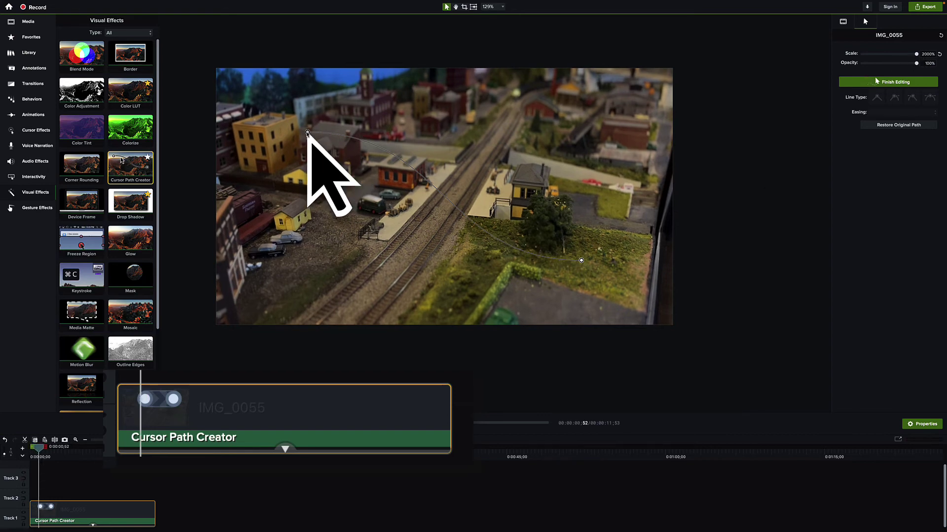
Step: Move the cursor path's start point above the yellow building, bend its curve upward, and select the path's end point
drag(307, 132, 260, 102)
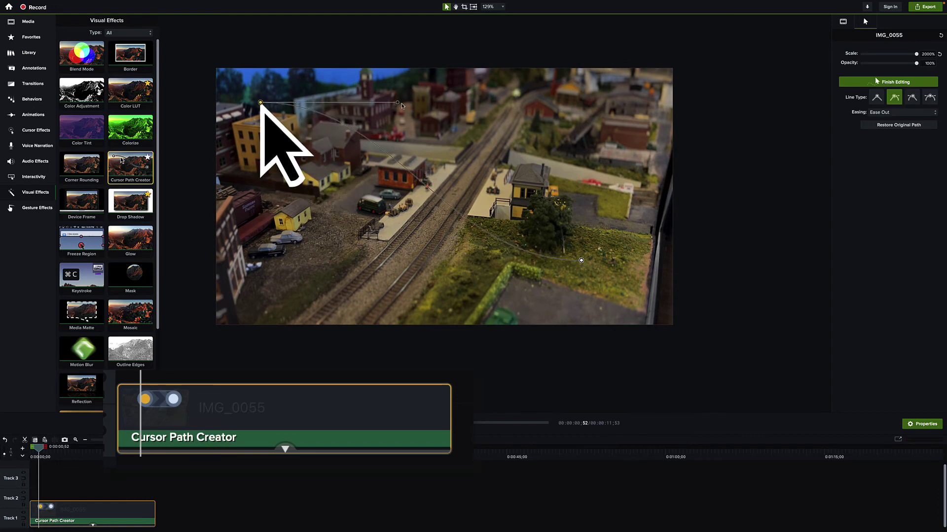
drag(398, 102, 424, 53)
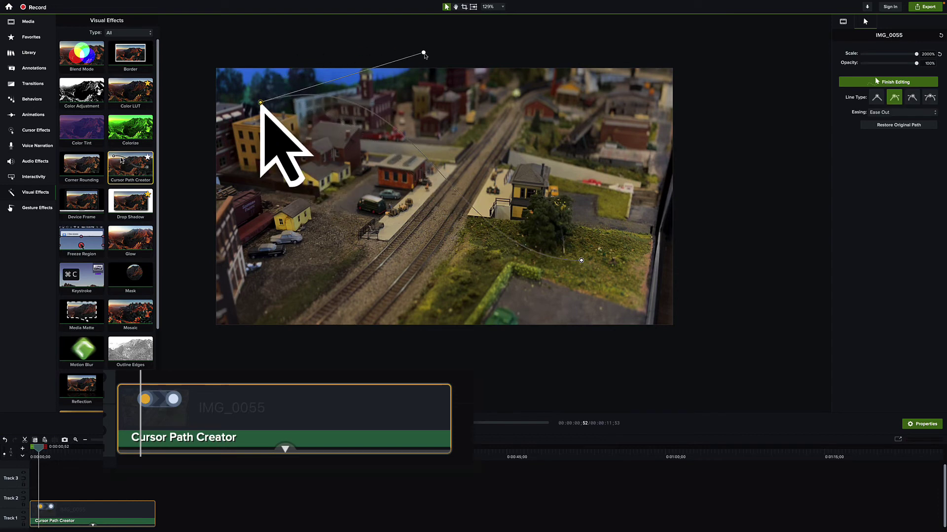
click(582, 261)
click(447, 268)
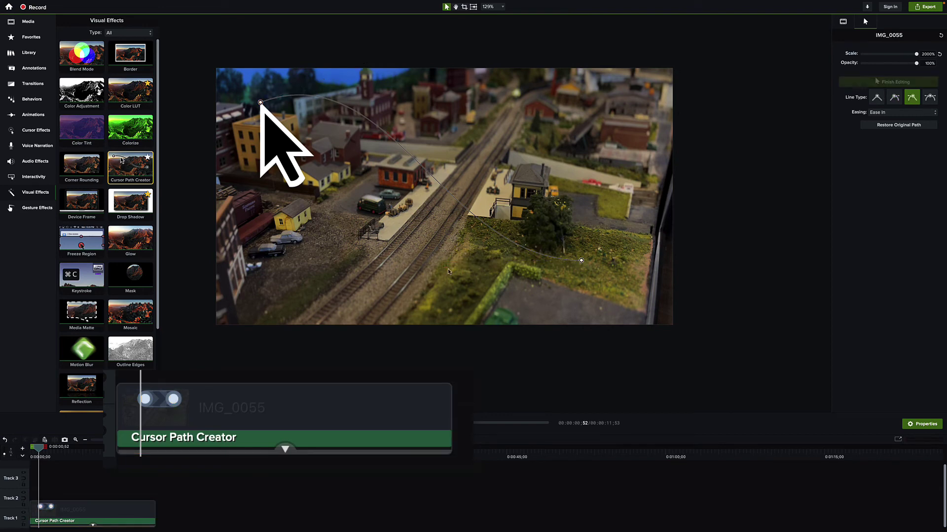
click(581, 260)
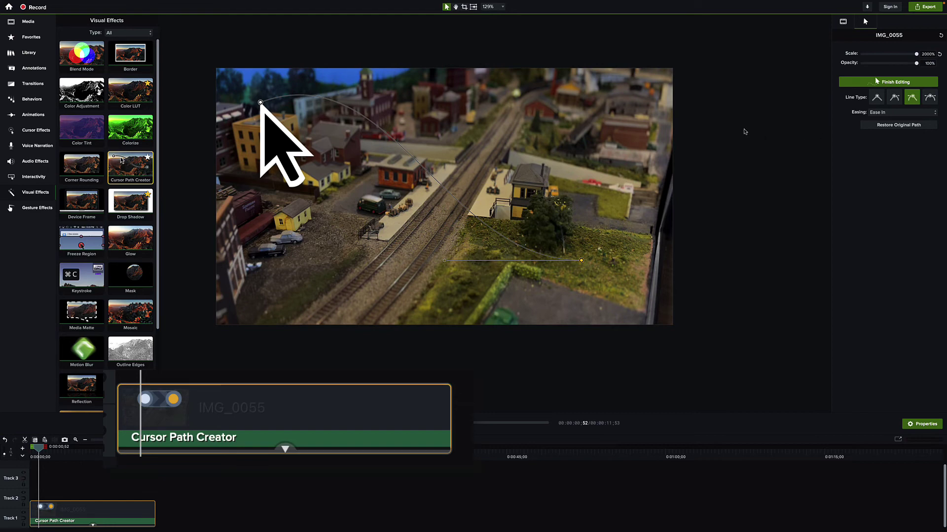
Step: Play the cursor motion from near the clip's start, and lengthen it by moving the path's end keyframe past the playhead at about 3 seconds
click(34, 456)
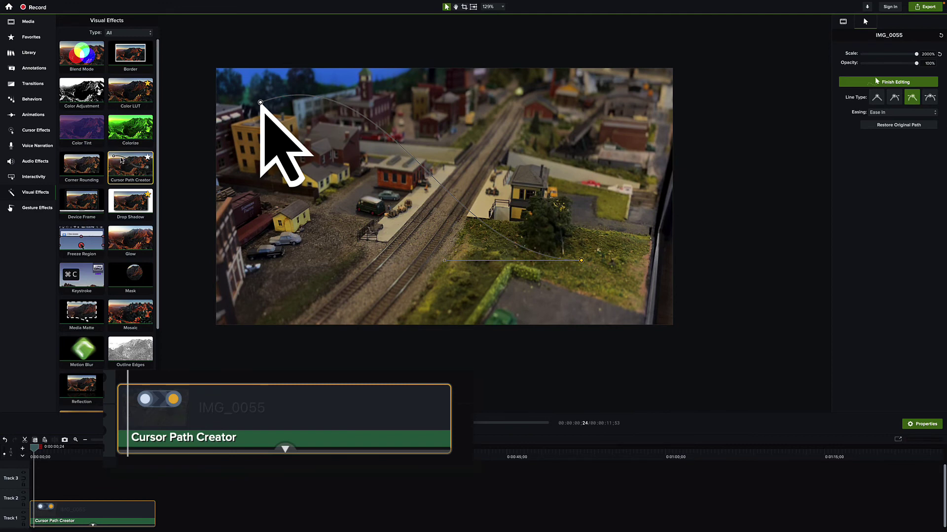
key(space)
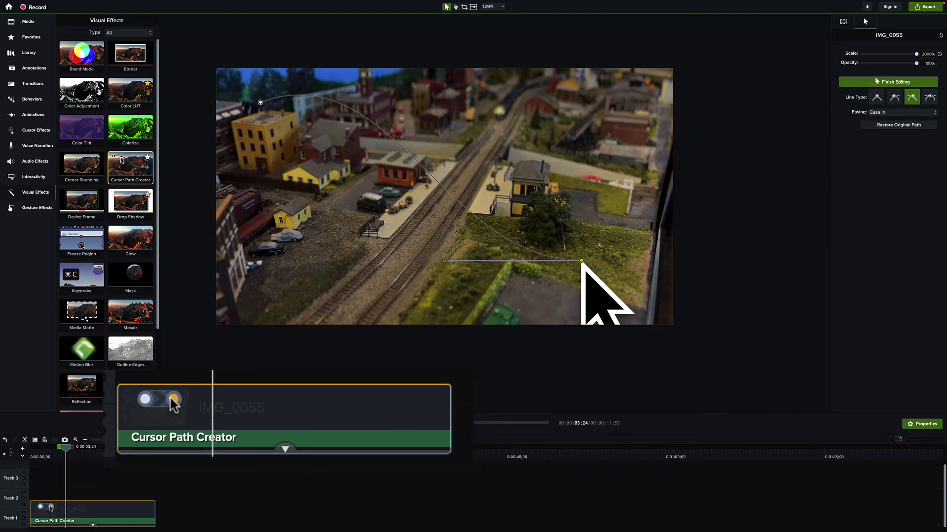
drag(51, 508, 88, 508)
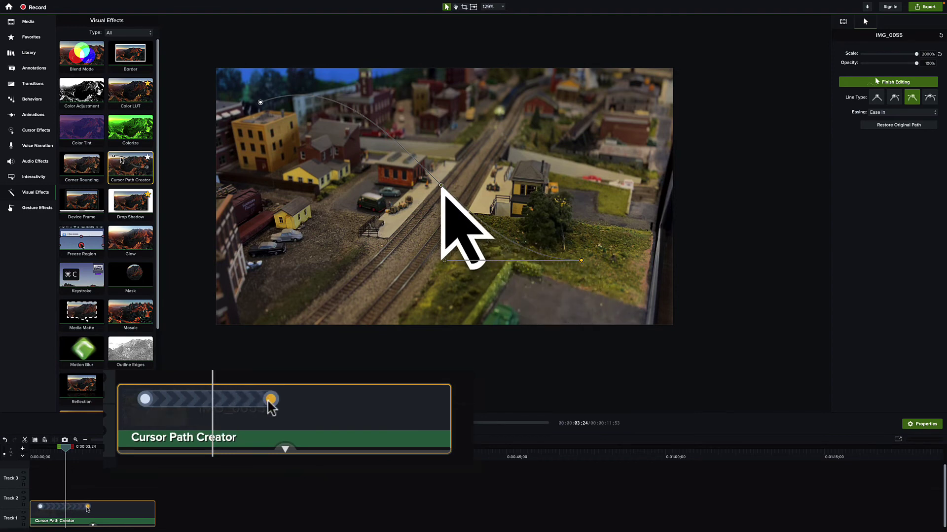
Step: Play the lengthened cursor motion, and move the path's start onto the parked cars and its end to the brick building across the tracks
drag(66, 447, 34, 446)
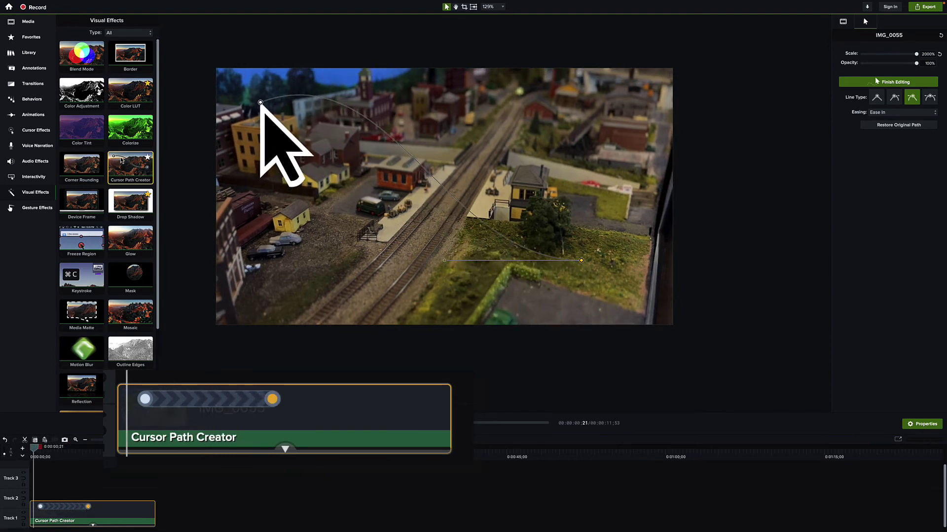
key(space)
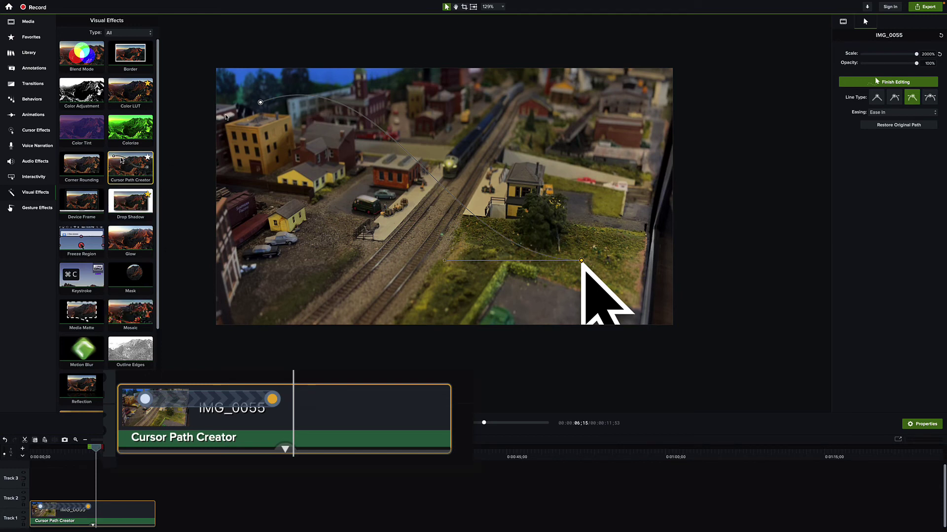
drag(260, 103, 266, 249)
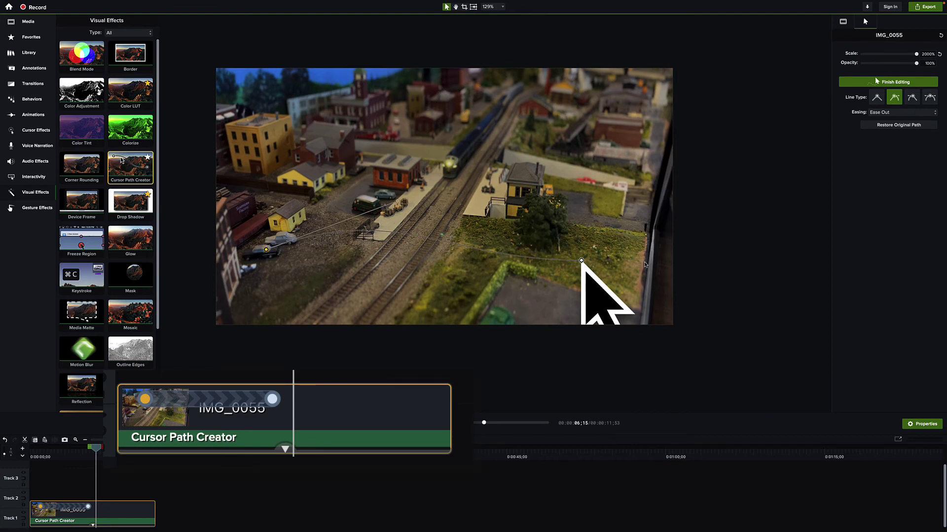
drag(581, 261, 638, 145)
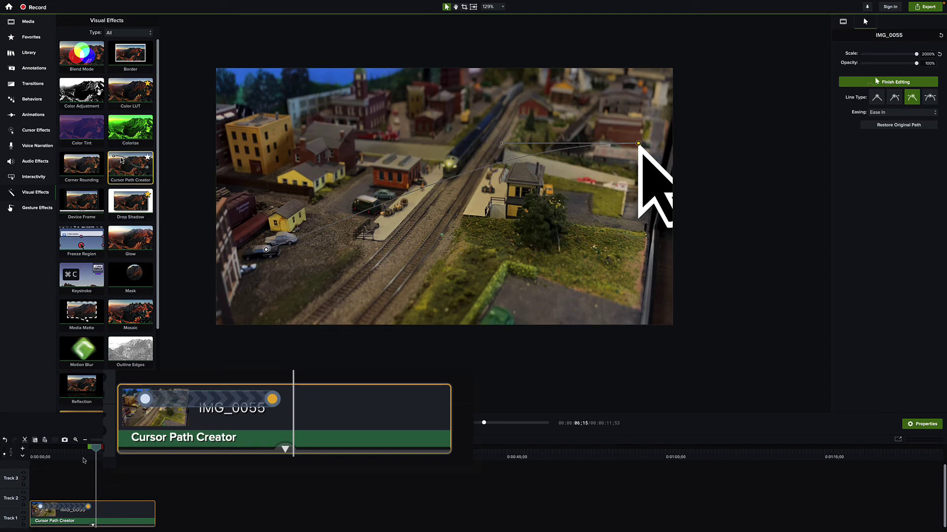
Step: Add a cursor path point at 2;03 by moving the cursor up above the small yellow shed near the parked cars
drag(98, 449, 44, 530)
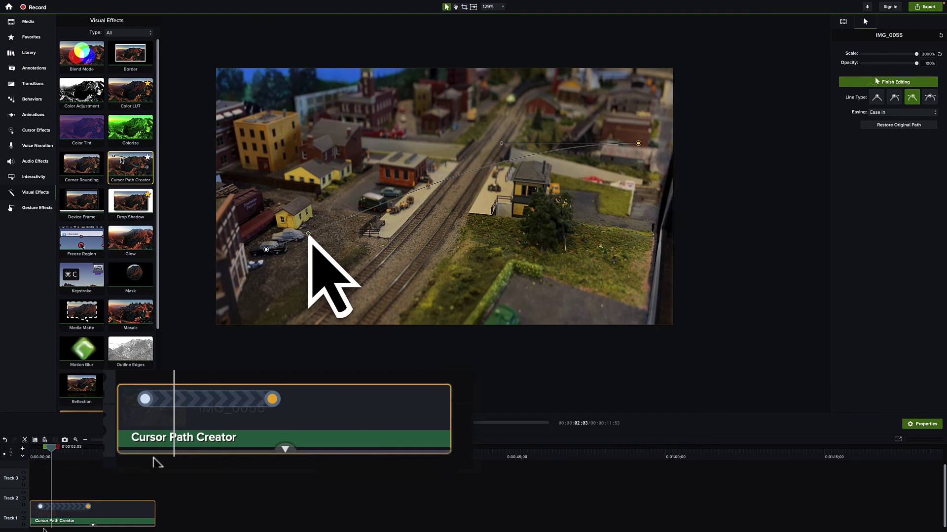
click(56, 506)
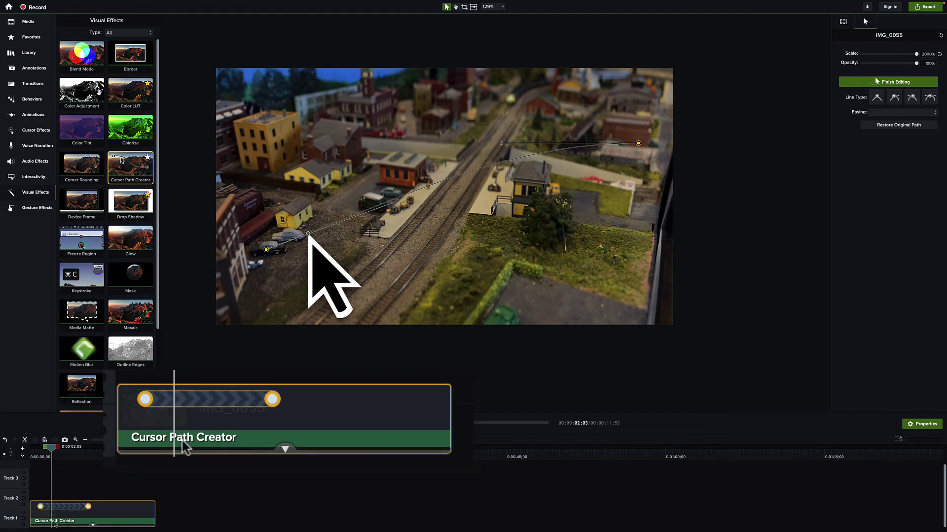
drag(308, 236, 301, 203)
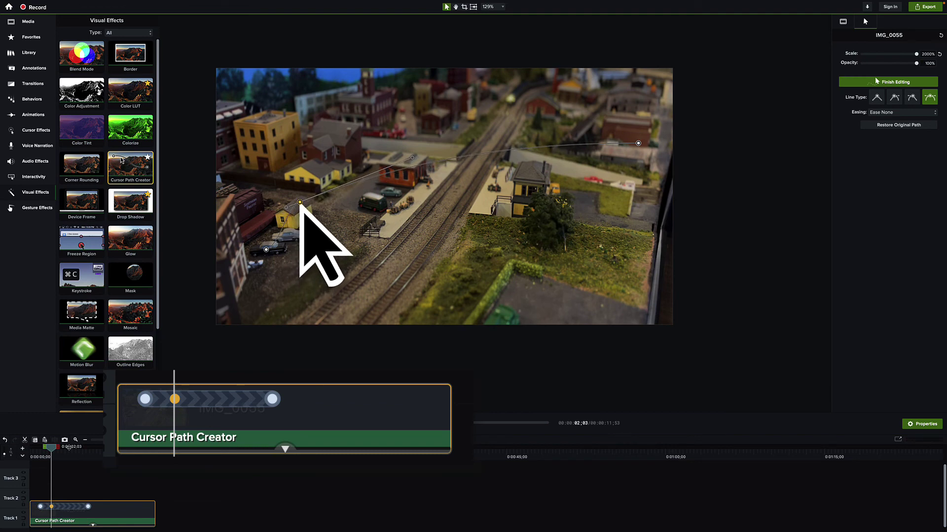
Step: Add another cursor path point at 4;22 by moving the cursor down onto the yellow station building beside the tree
click(60, 447)
drag(59, 447, 66, 447)
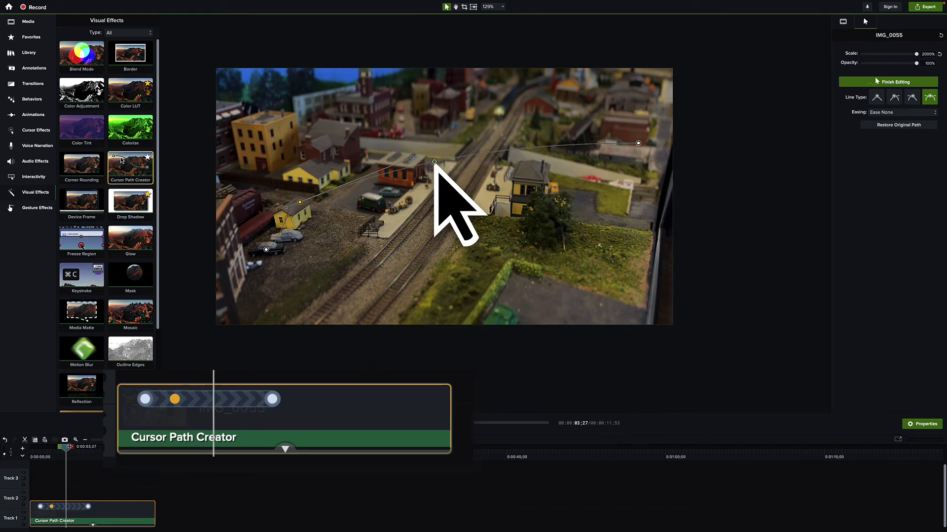
key(space)
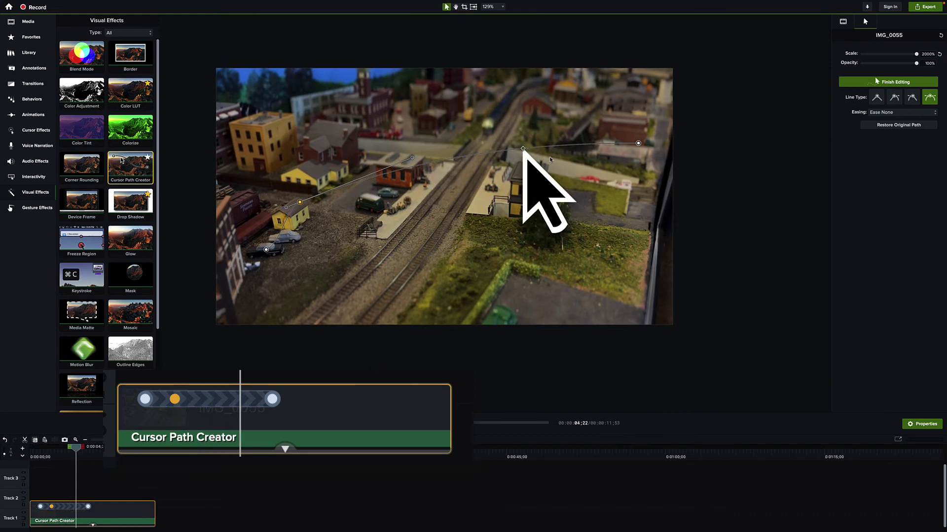
drag(523, 148, 599, 228)
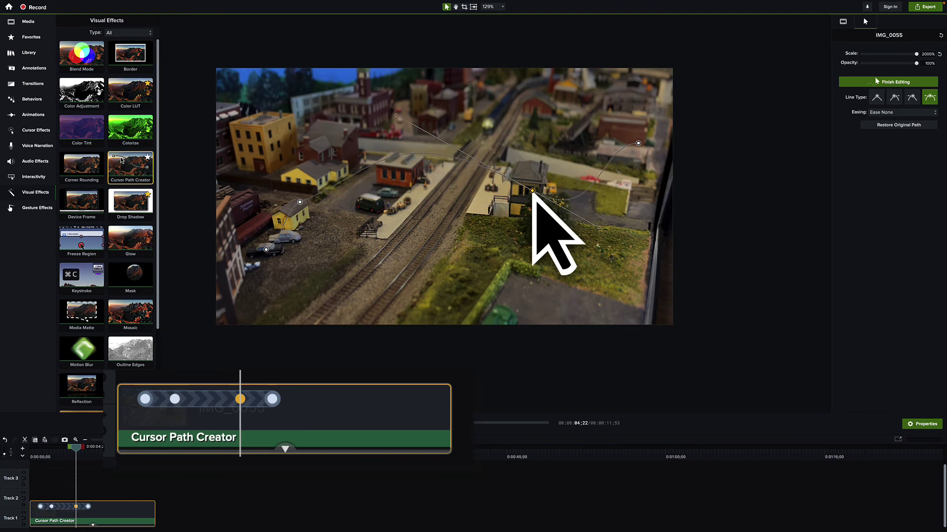
Step: Play the edited cursor path from the clip's beginning, and return the playhead to the start of the timeline
drag(76, 447, 36, 449)
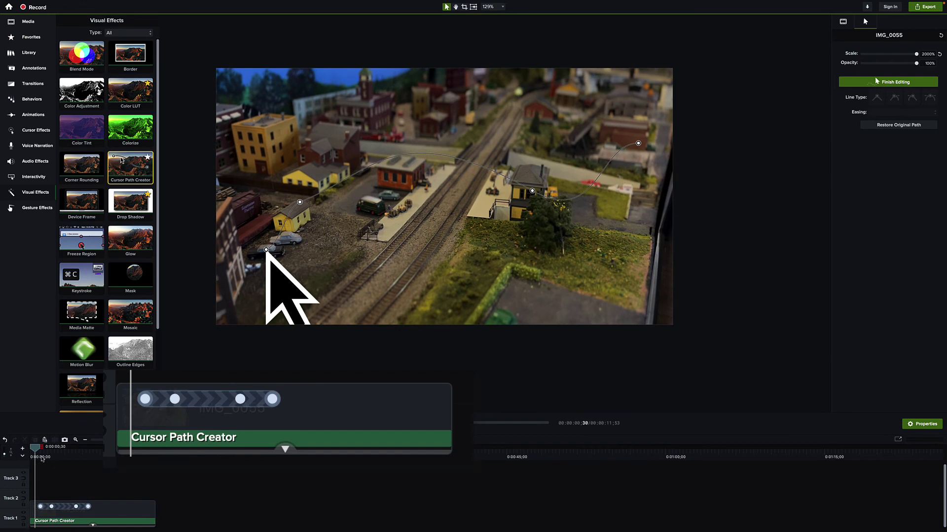
click(33, 449)
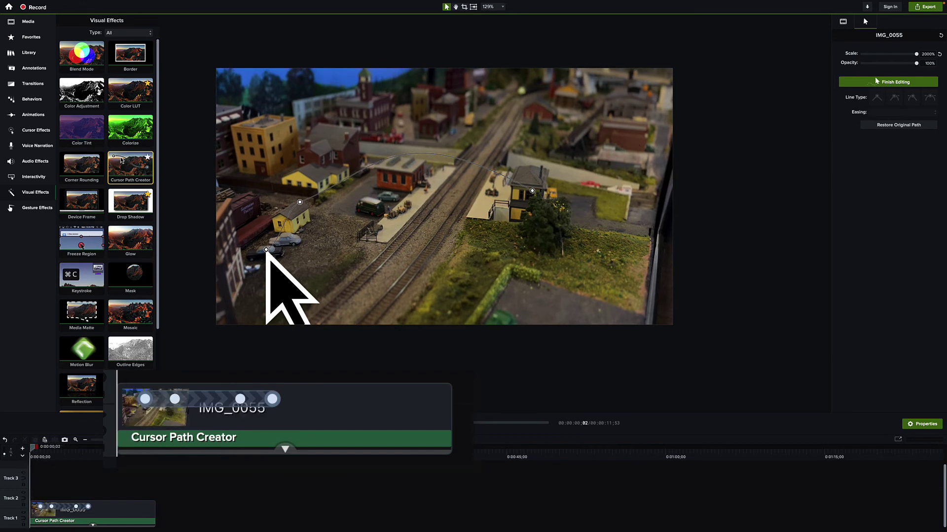
key(space)
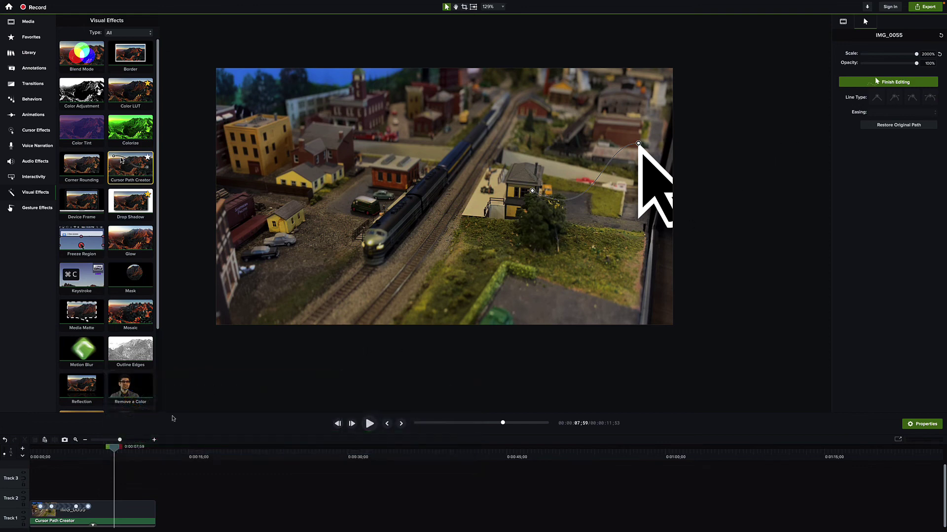
drag(112, 451, 1, 476)
mouse_move(2, 475)
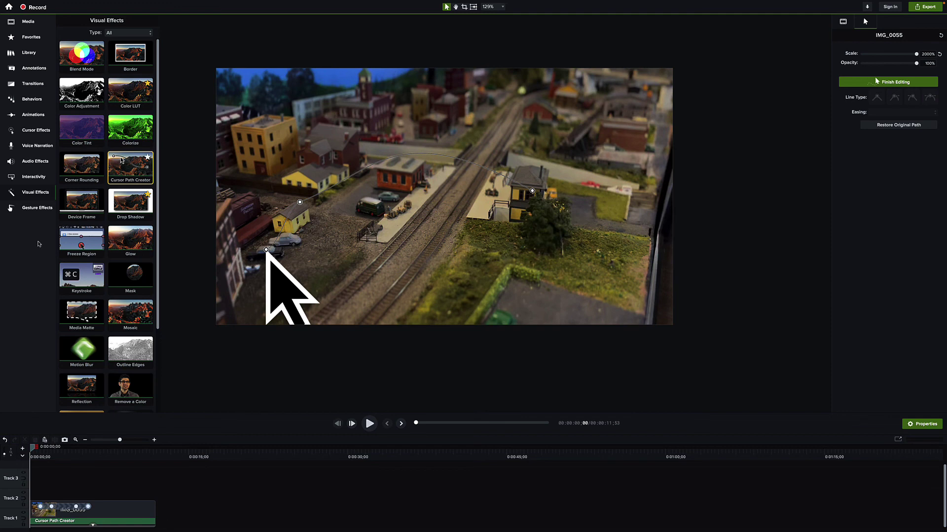
Step: Collapse the library's Multicolor Gradients folder and examine the library export and zipped-import options, keeping the Camtasia 2022 library selected
click(28, 53)
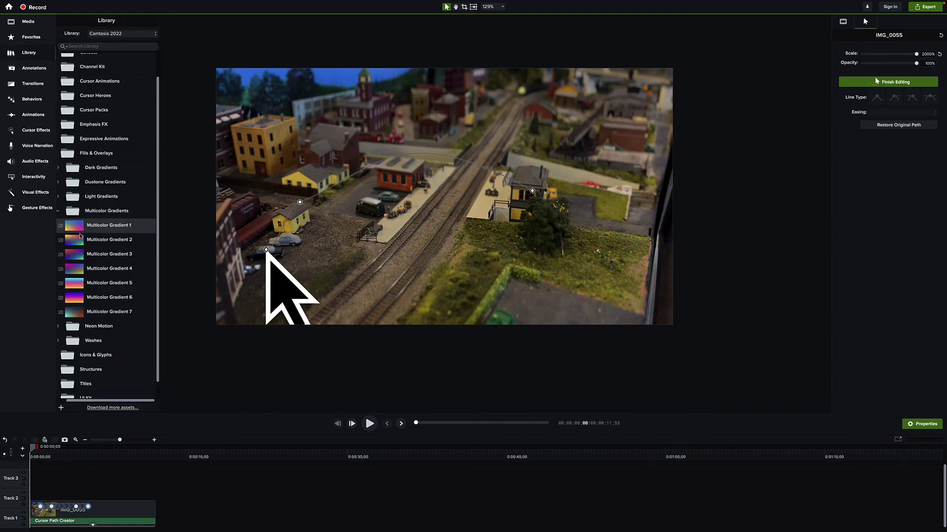
click(58, 211)
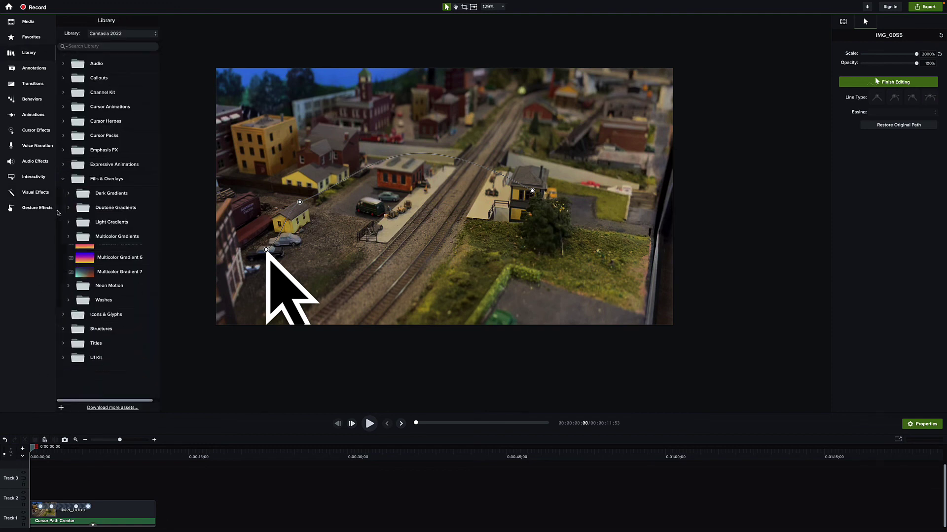
click(128, 35)
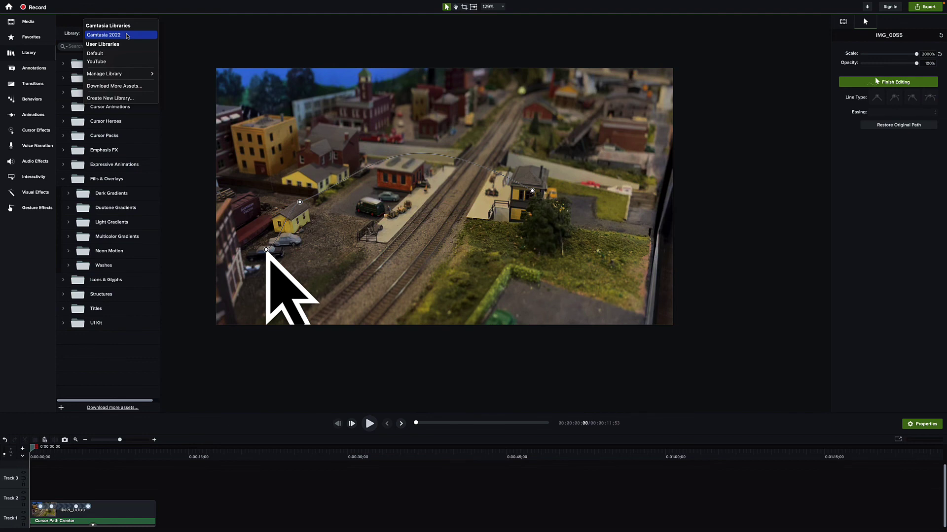
mouse_move(129, 73)
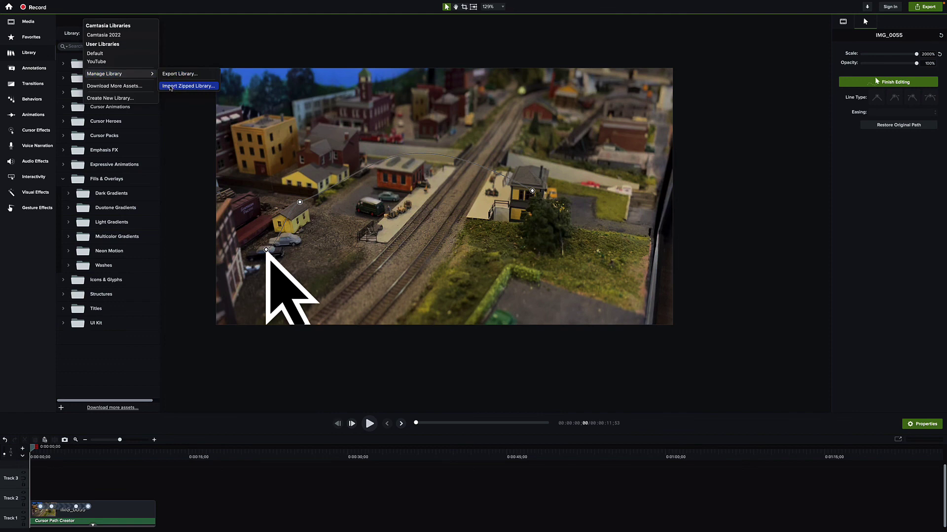
click(131, 35)
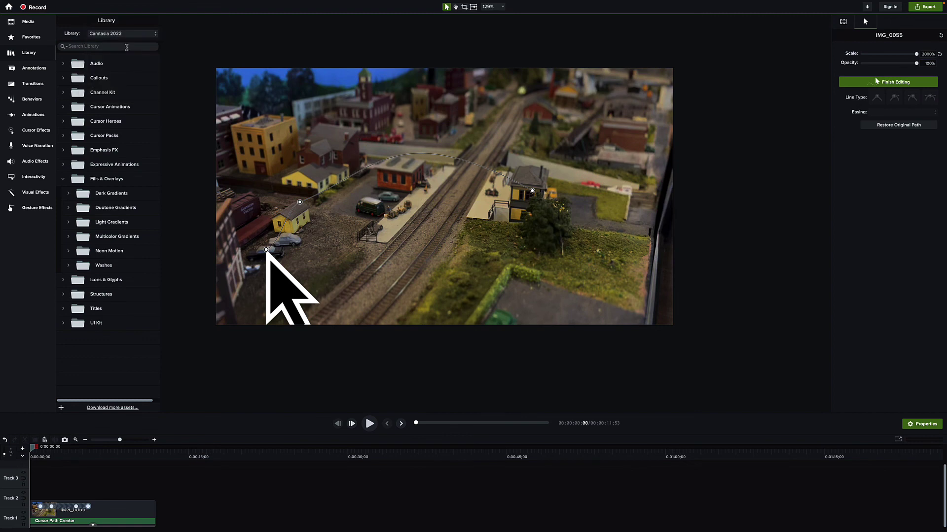